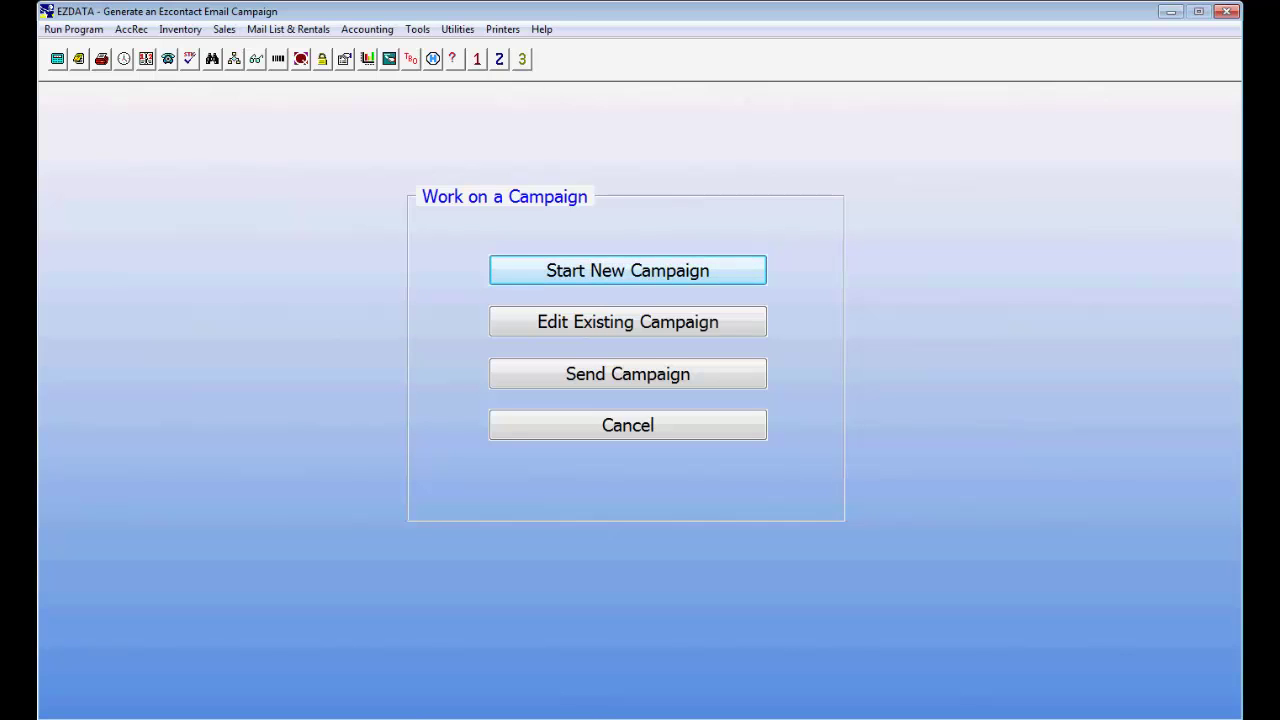
Leave the campaign screen and open the SYS System Maintenance program, entering the company password.
{"action": "key", "text": "Escape"}
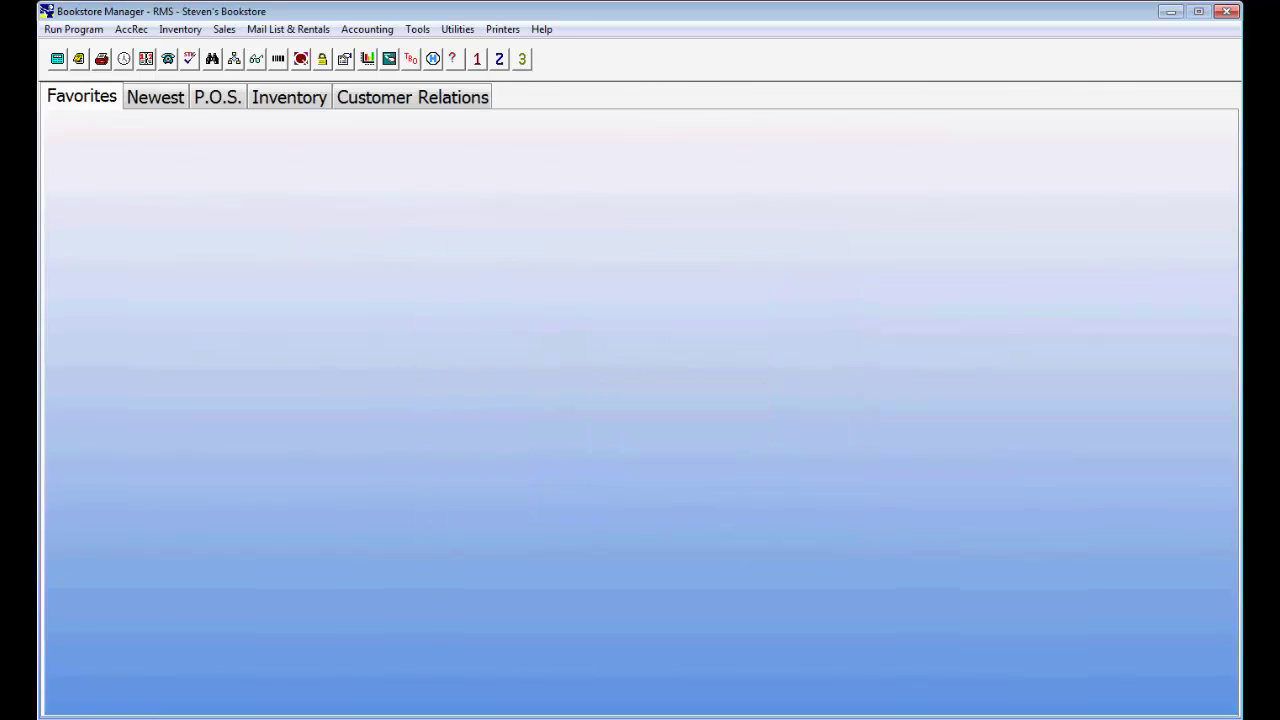
{"action": "type", "text": "SYS"}
{"action": "key", "text": "Return"}
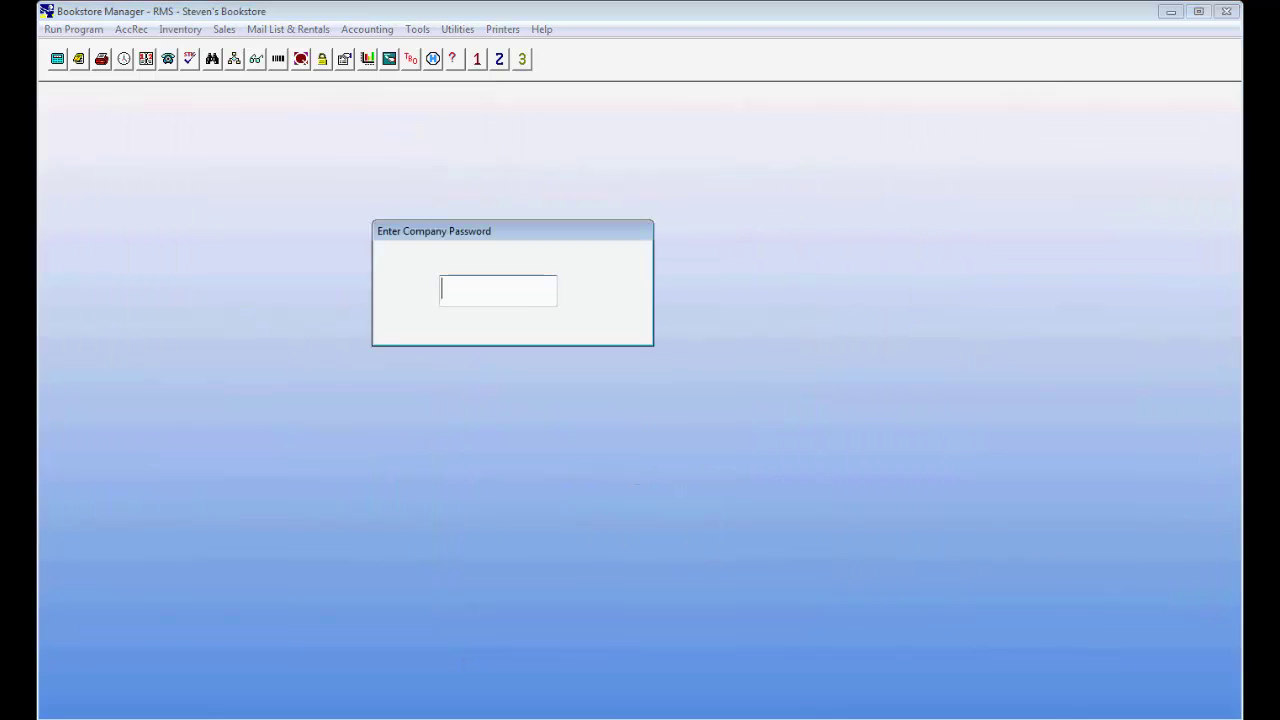
{"action": "type", "text": "***"}
{"action": "key", "text": "Return"}
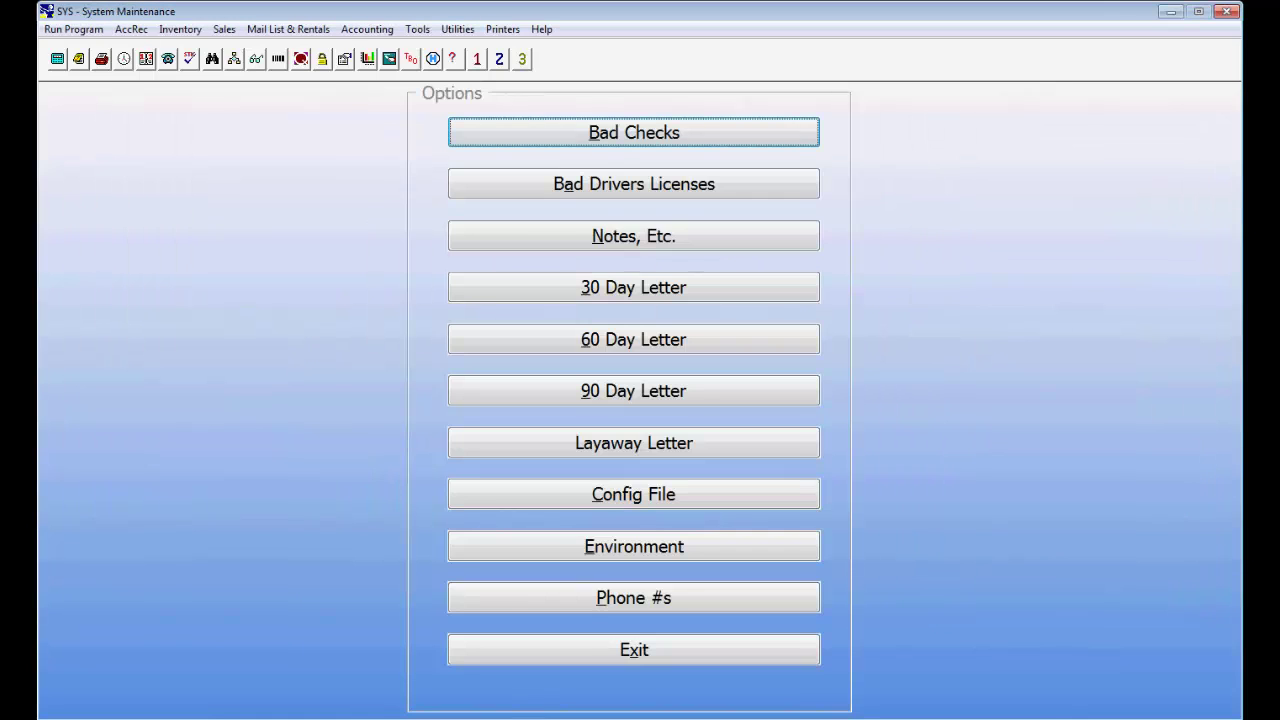
Open the EZ-Receipts and auto-responder settings, field 7002, in the miscellaneous configurations of the config file.
{"action": "left_click", "coordinate": [578, 504]}
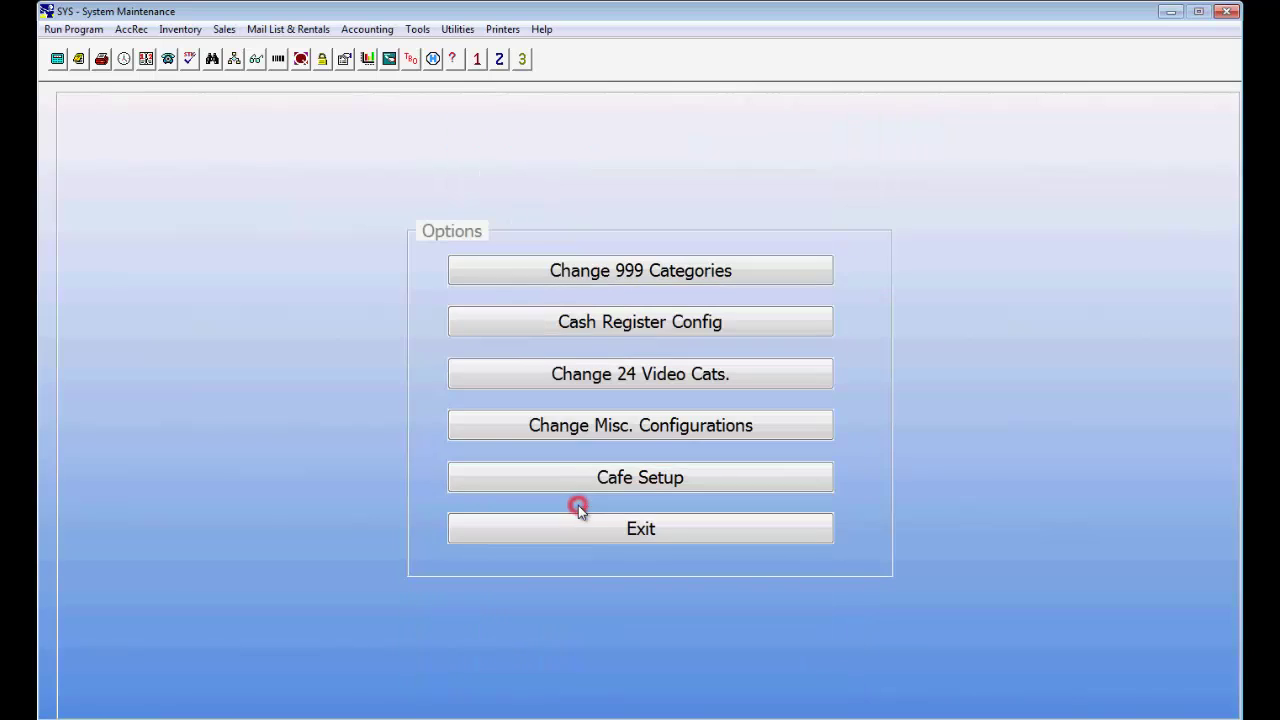
{"action": "left_click", "coordinate": [624, 429]}
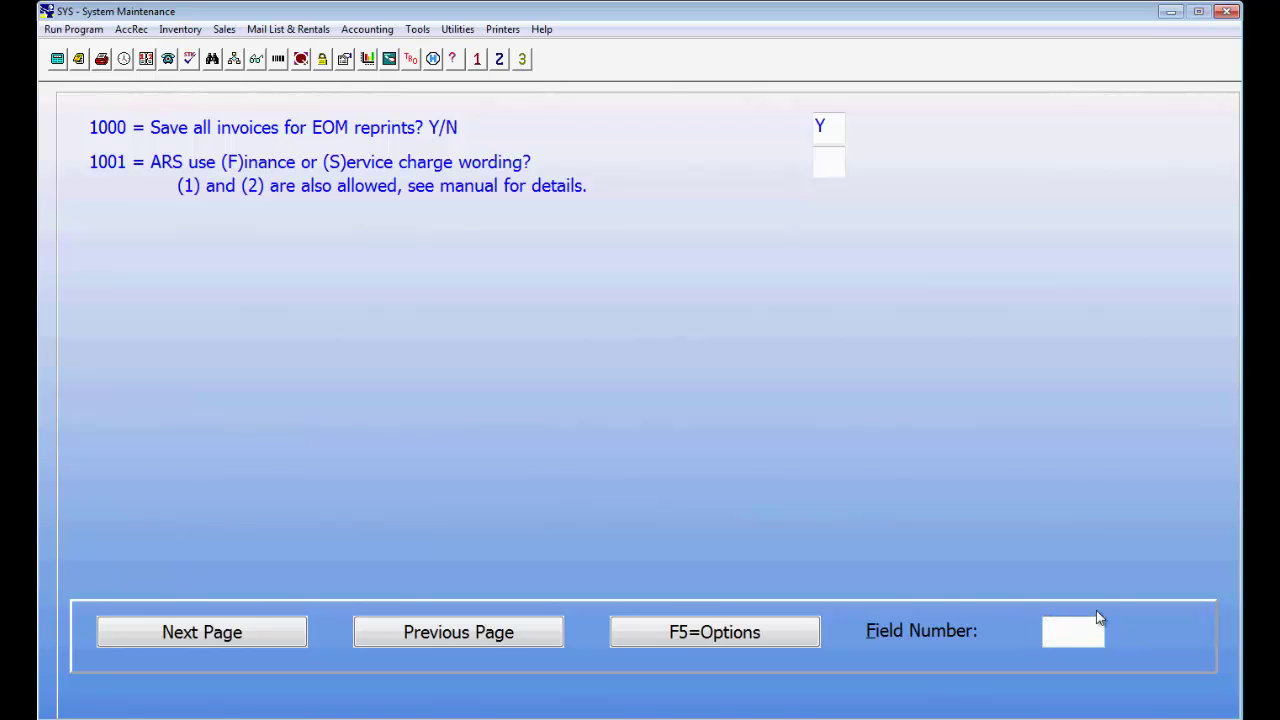
{"action": "type", "text": "7002"}
{"action": "key", "text": "Return"}
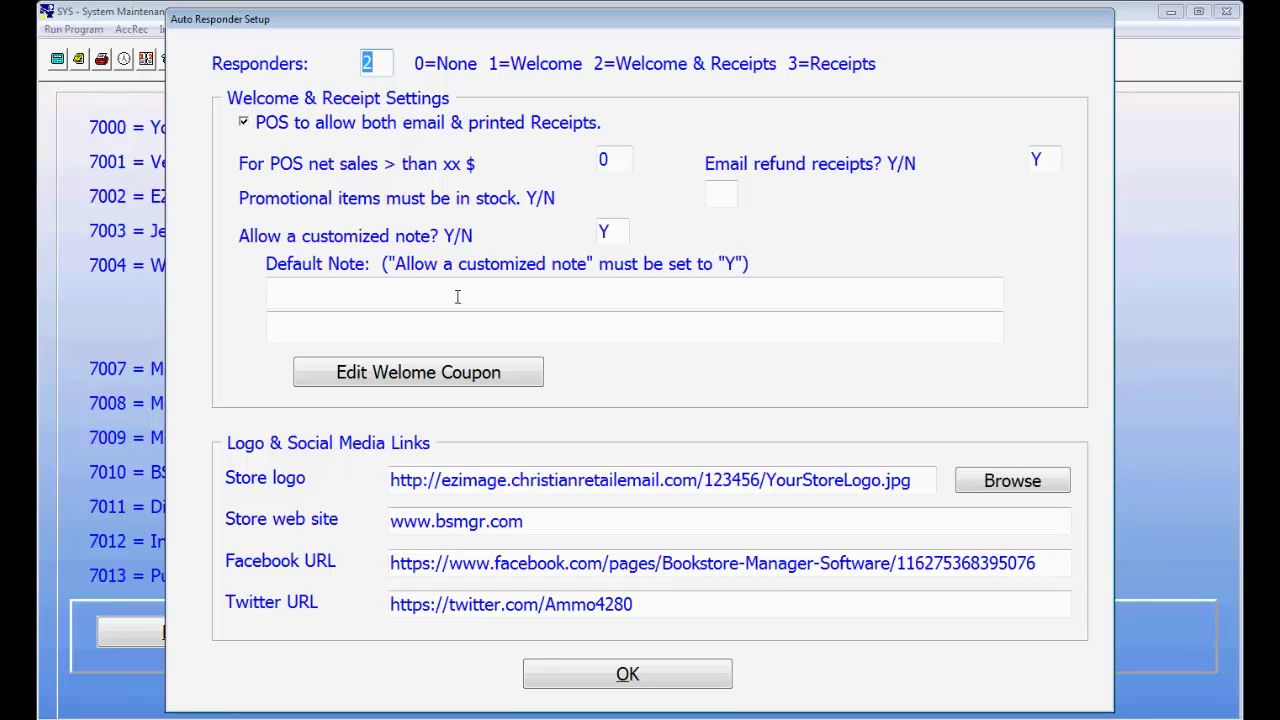
Accept the auto responder setup, save the configuration changes and exit System Maintenance.
{"action": "left_click", "coordinate": [638, 686]}
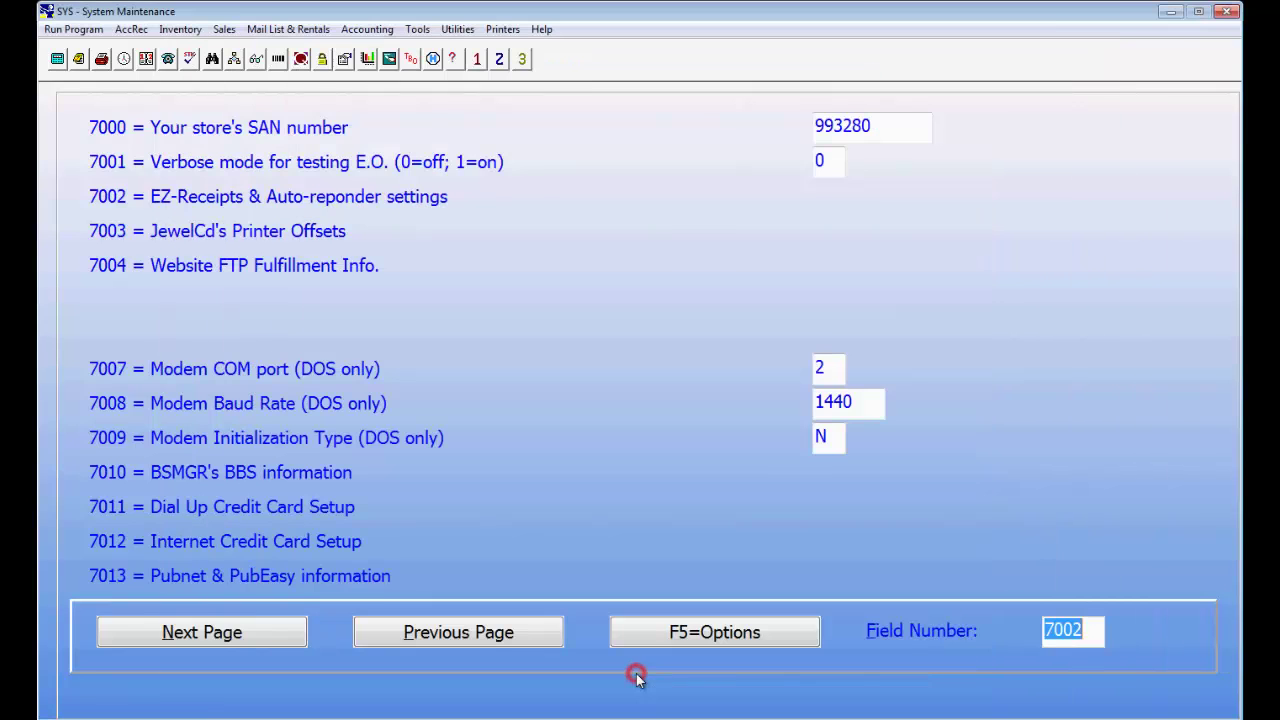
{"action": "left_click", "coordinate": [708, 638]}
{"action": "left_click", "coordinate": [565, 372]}
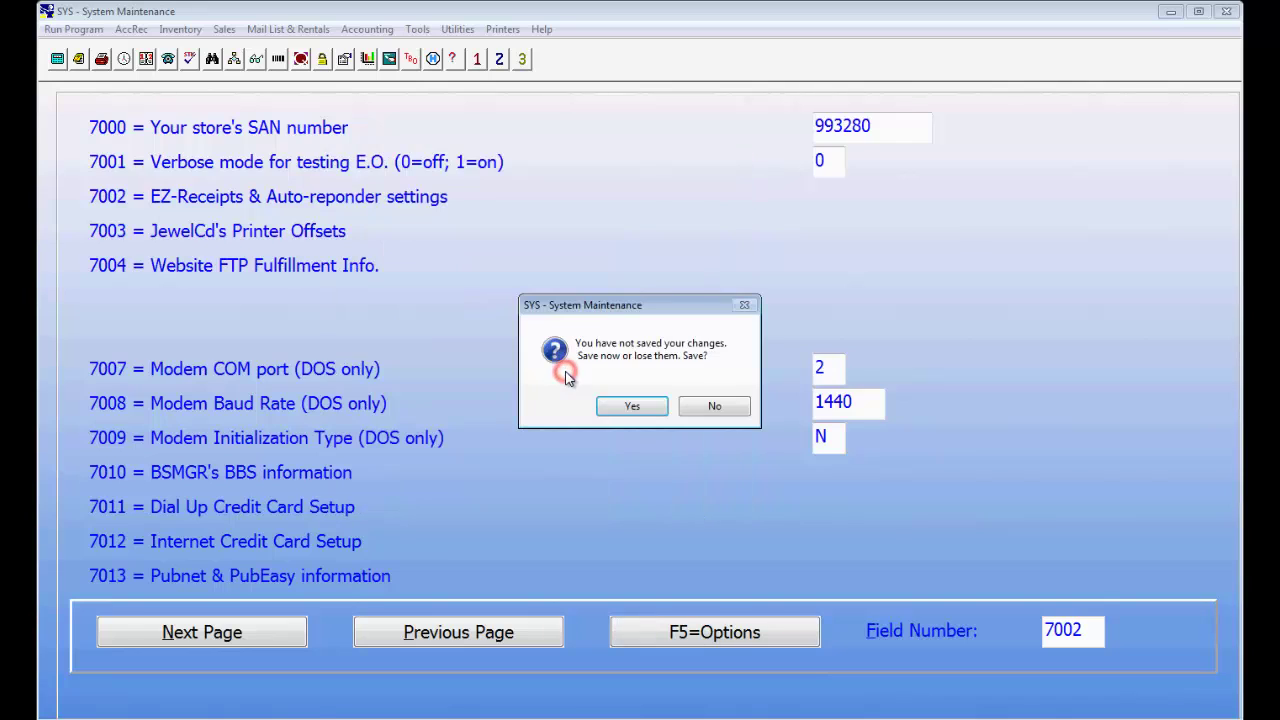
{"action": "left_click", "coordinate": [620, 410]}
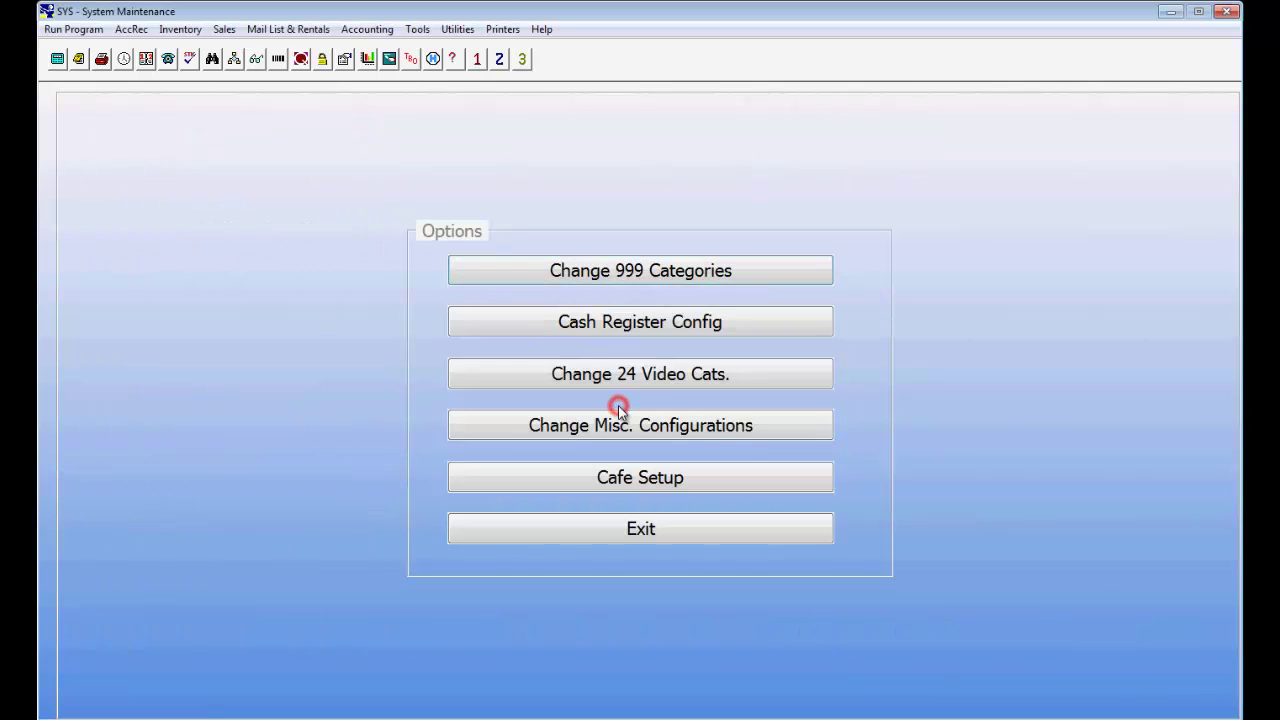
{"action": "left_click", "coordinate": [648, 532]}
{"action": "left_click", "coordinate": [648, 649]}
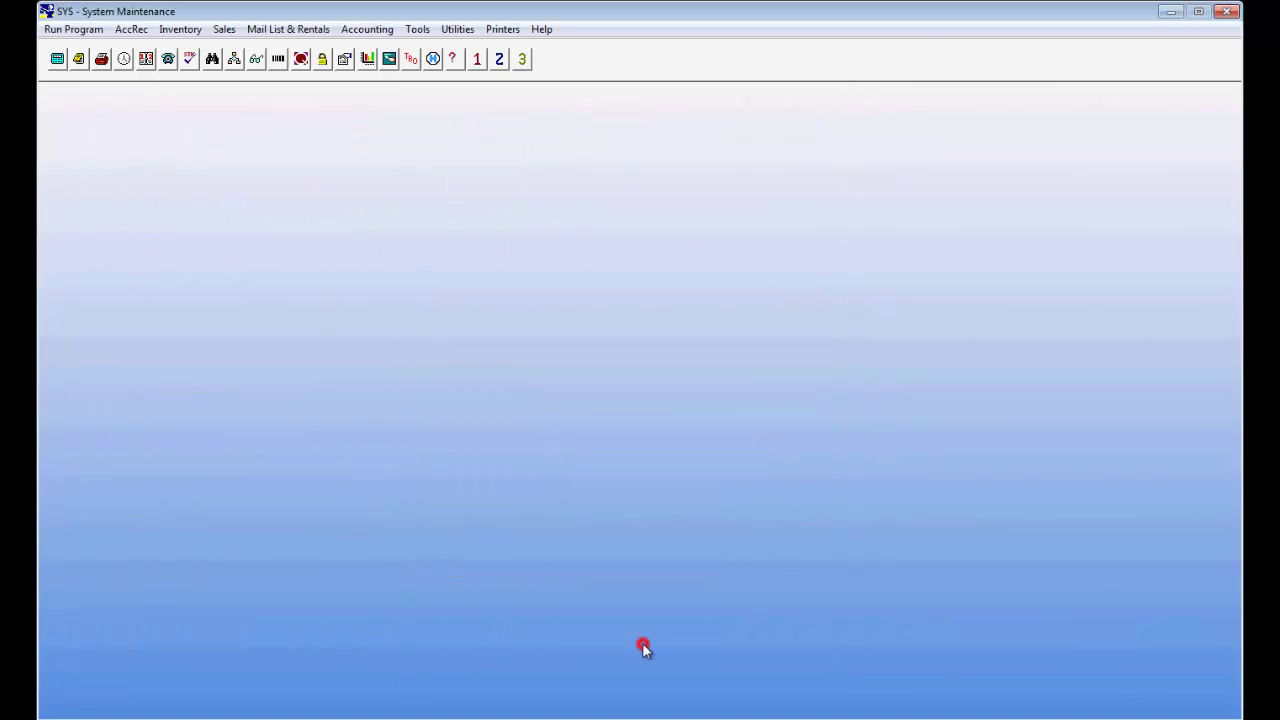
{"action": "left_click", "coordinate": [724, 414]}
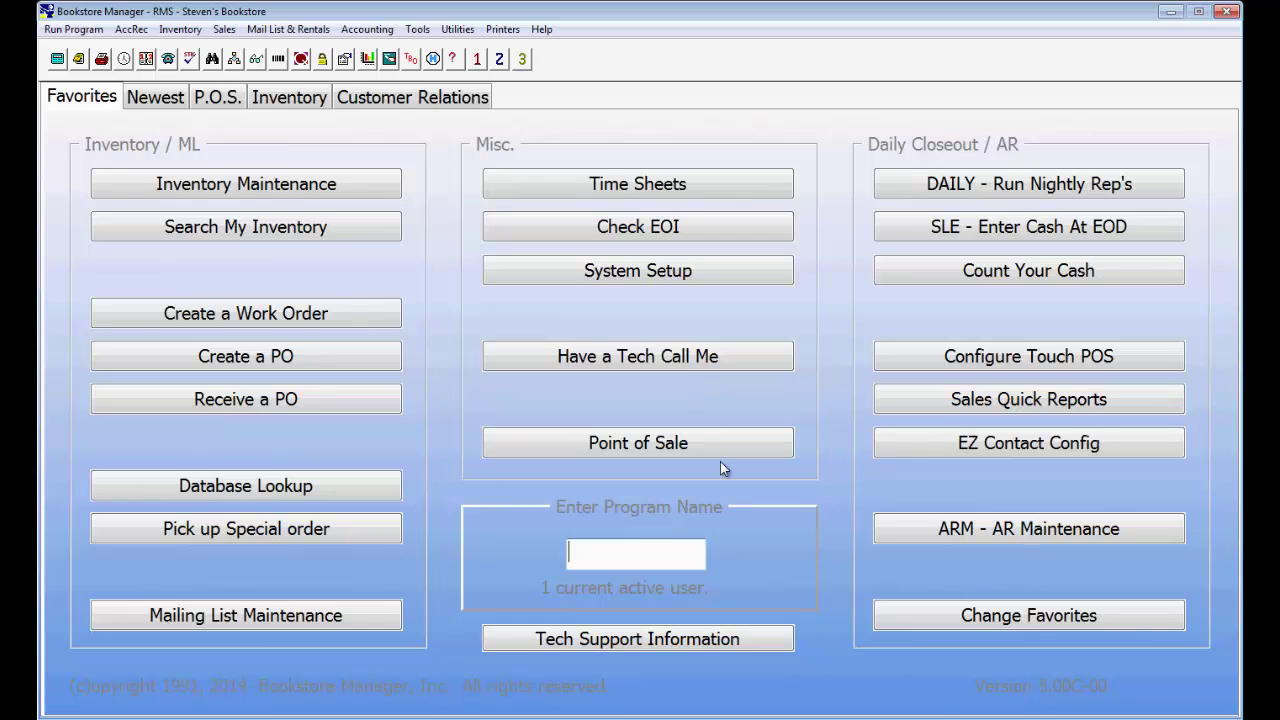
{"action": "type", "text": "EZDATA"}
{"action": "key", "text": "Return"}
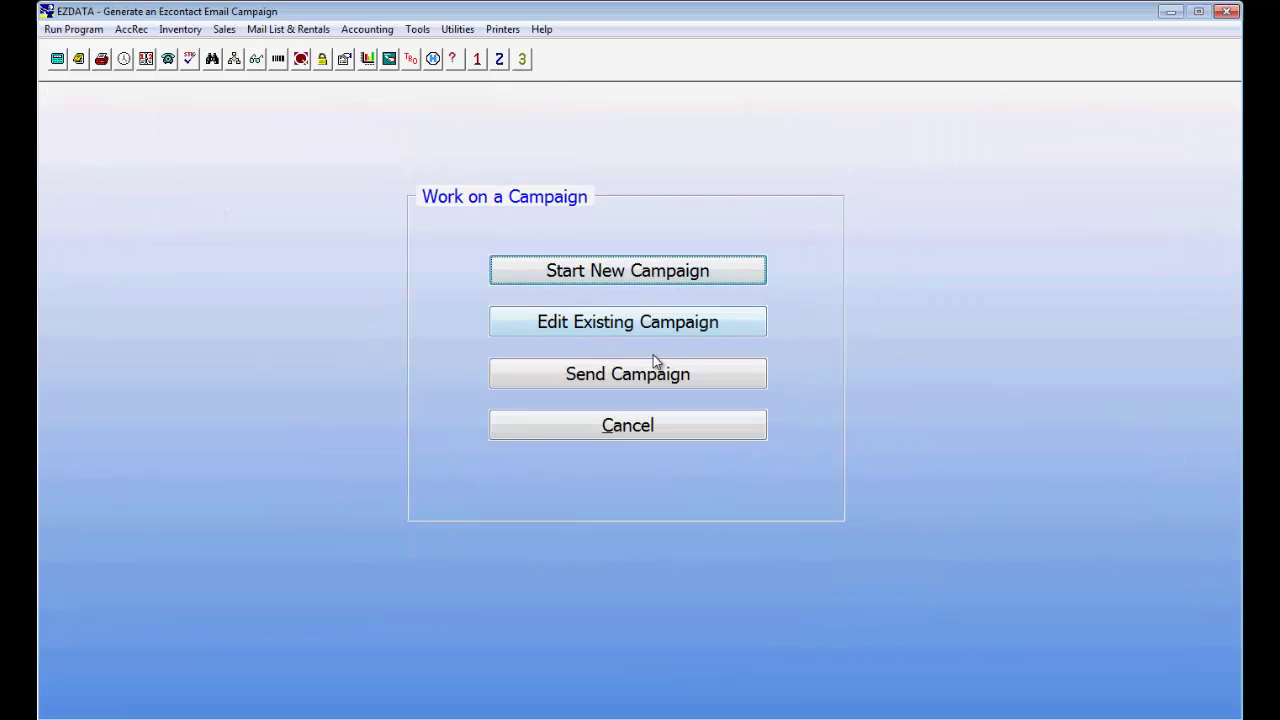
{"action": "key", "text": "Escape"}
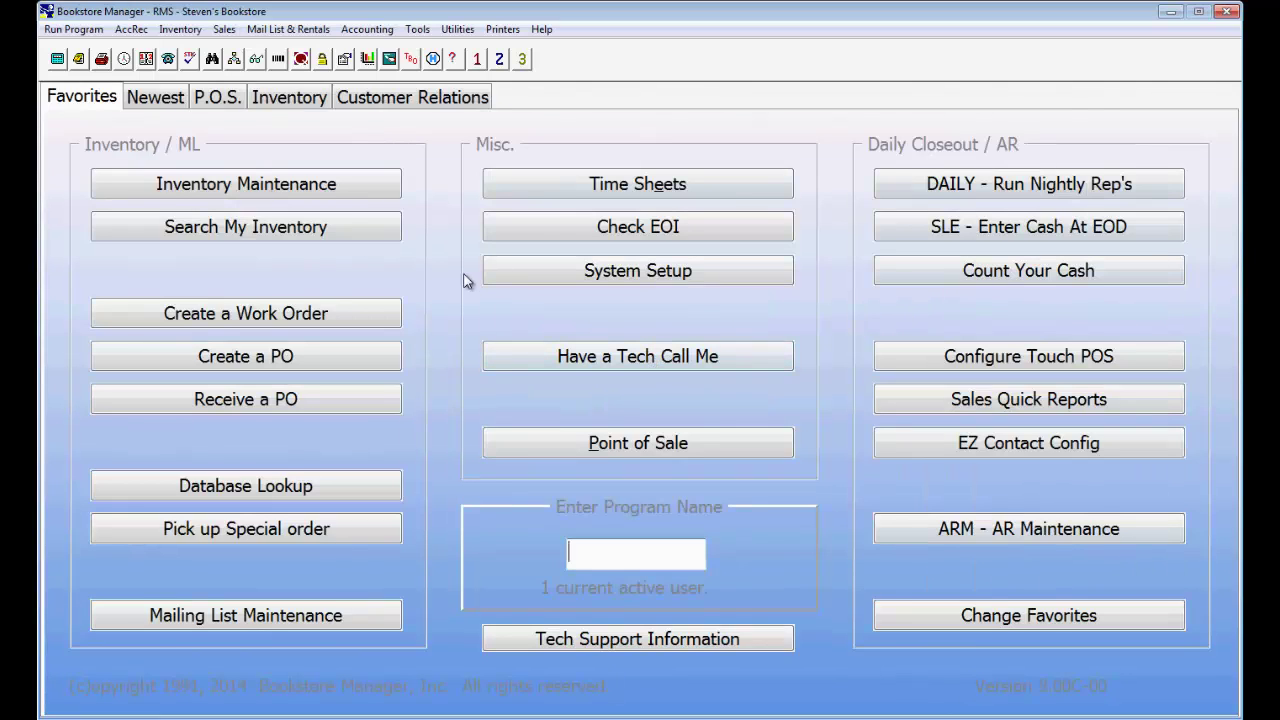
{"action": "left_click", "coordinate": [991, 449]}
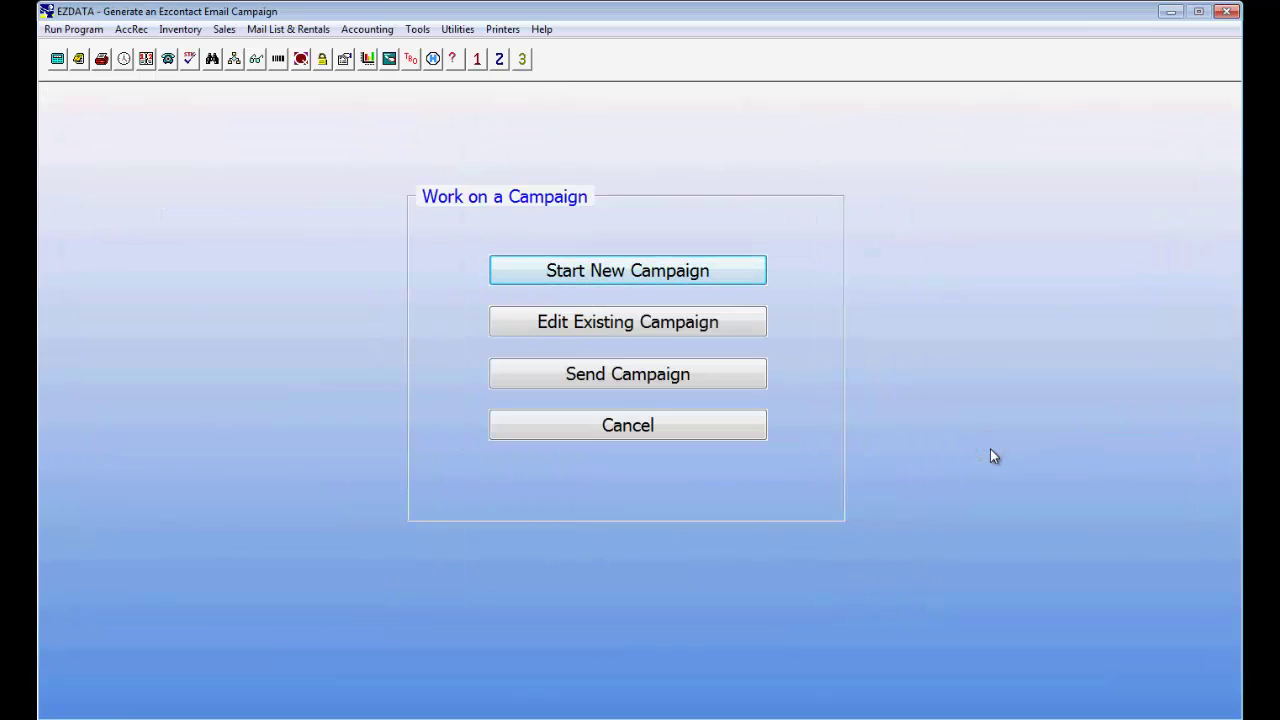
{"action": "key", "text": "Escape"}
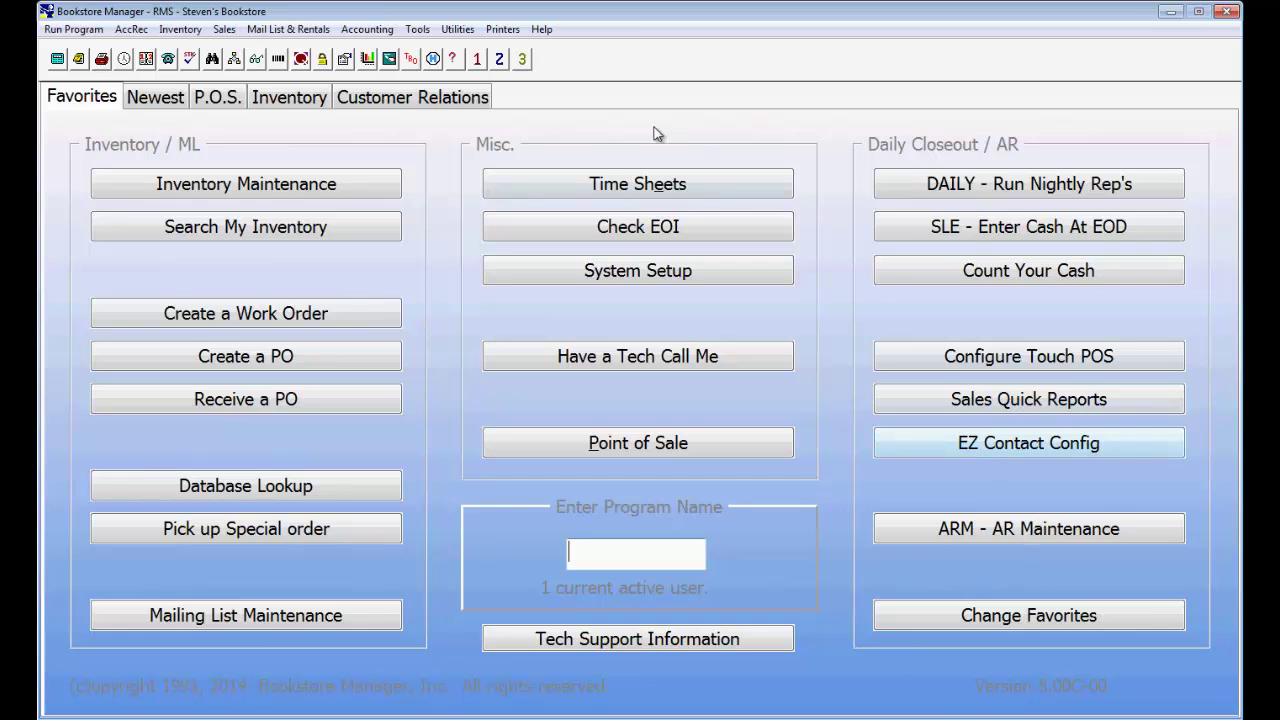
Start a new EZDATA email campaign in the New Release format, with items selected from CBM Top Sellers.
{"action": "left_click", "coordinate": [415, 97]}
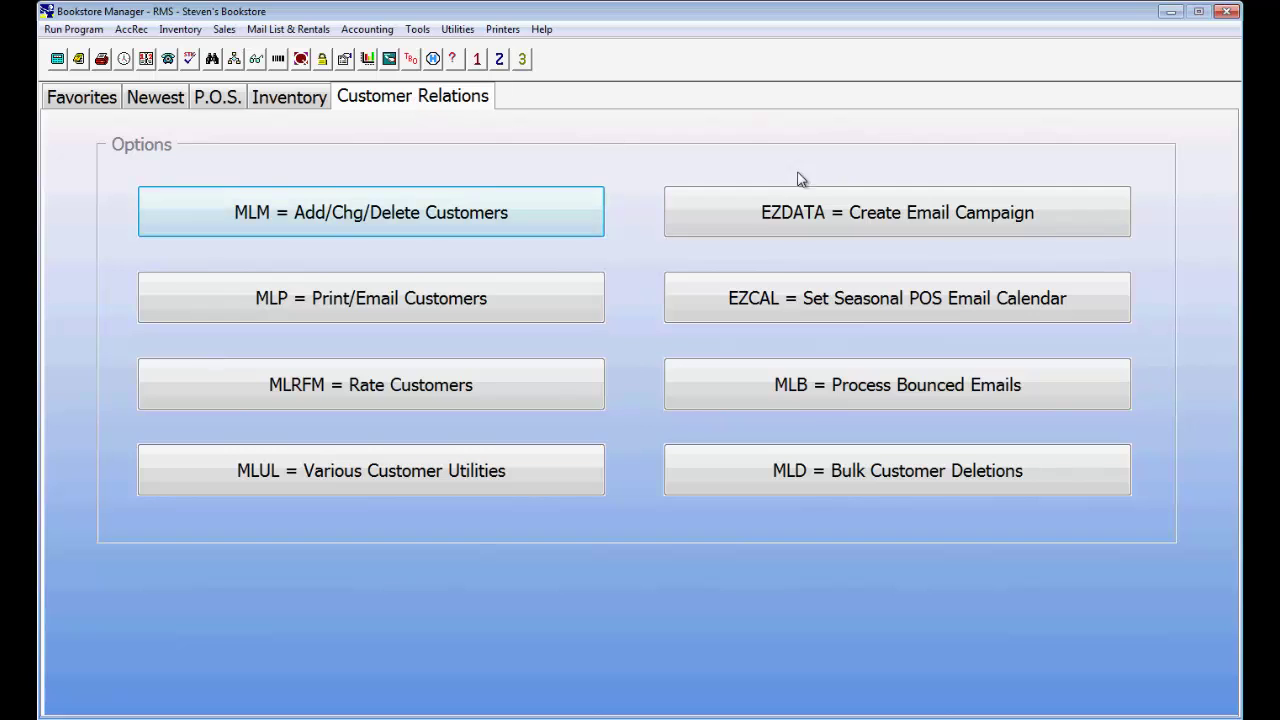
{"action": "left_click", "coordinate": [885, 236]}
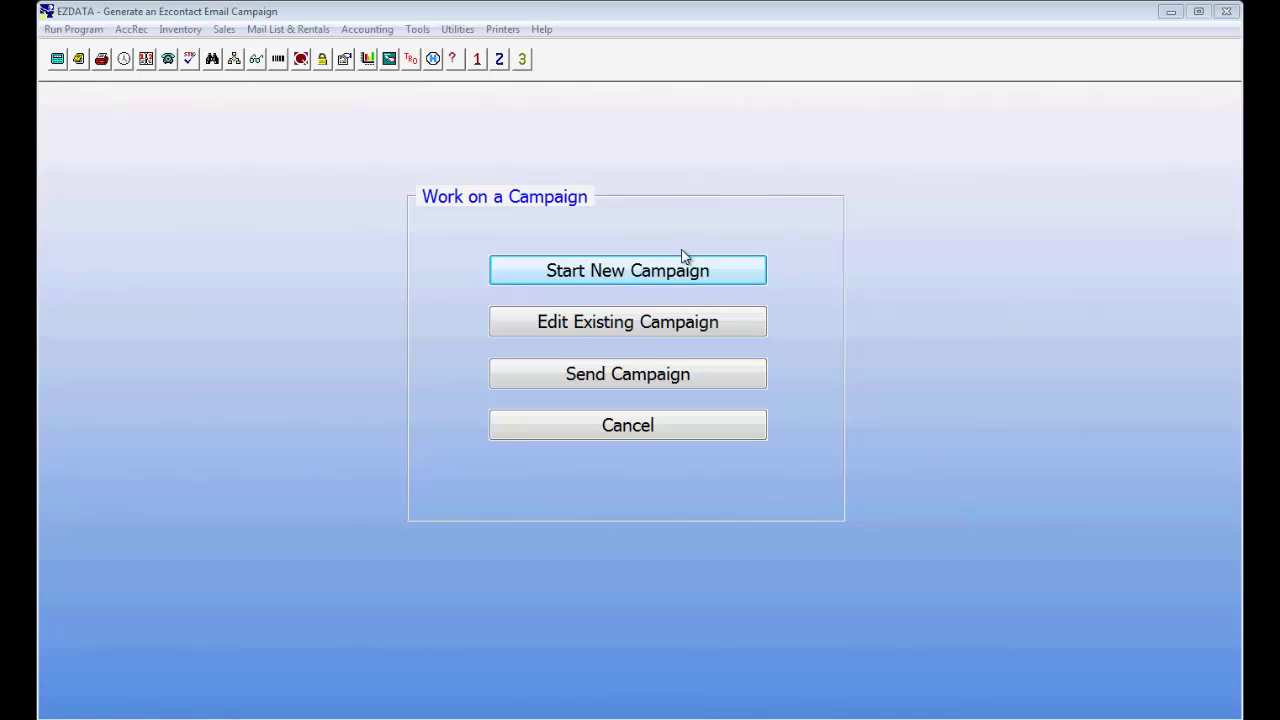
{"action": "left_click", "coordinate": [667, 276]}
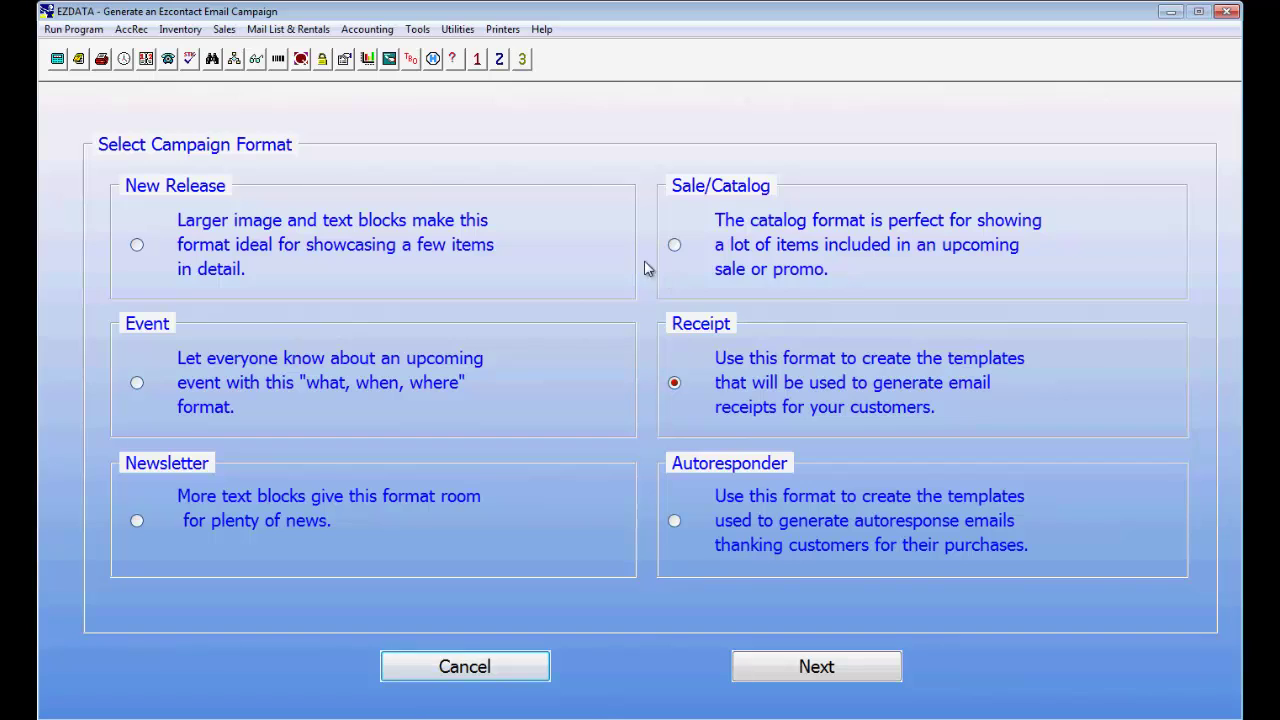
{"action": "double_click", "coordinate": [139, 248]}
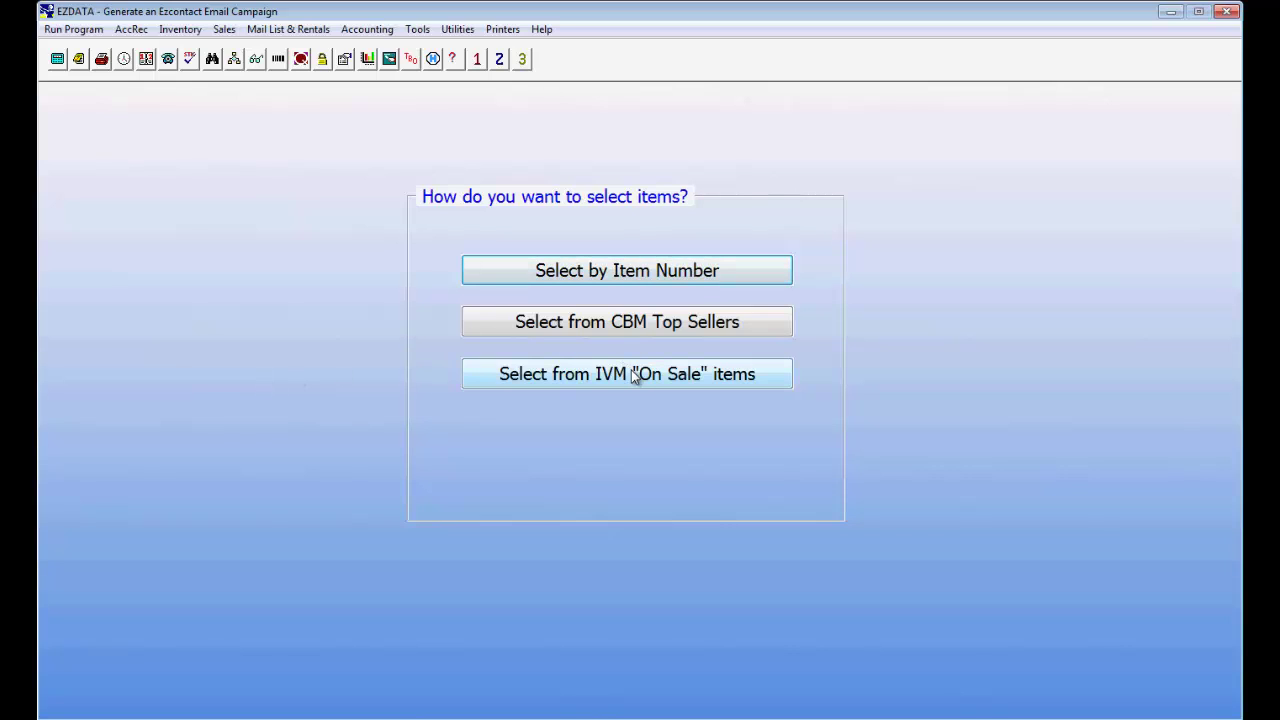
{"action": "left_click", "coordinate": [614, 328]}
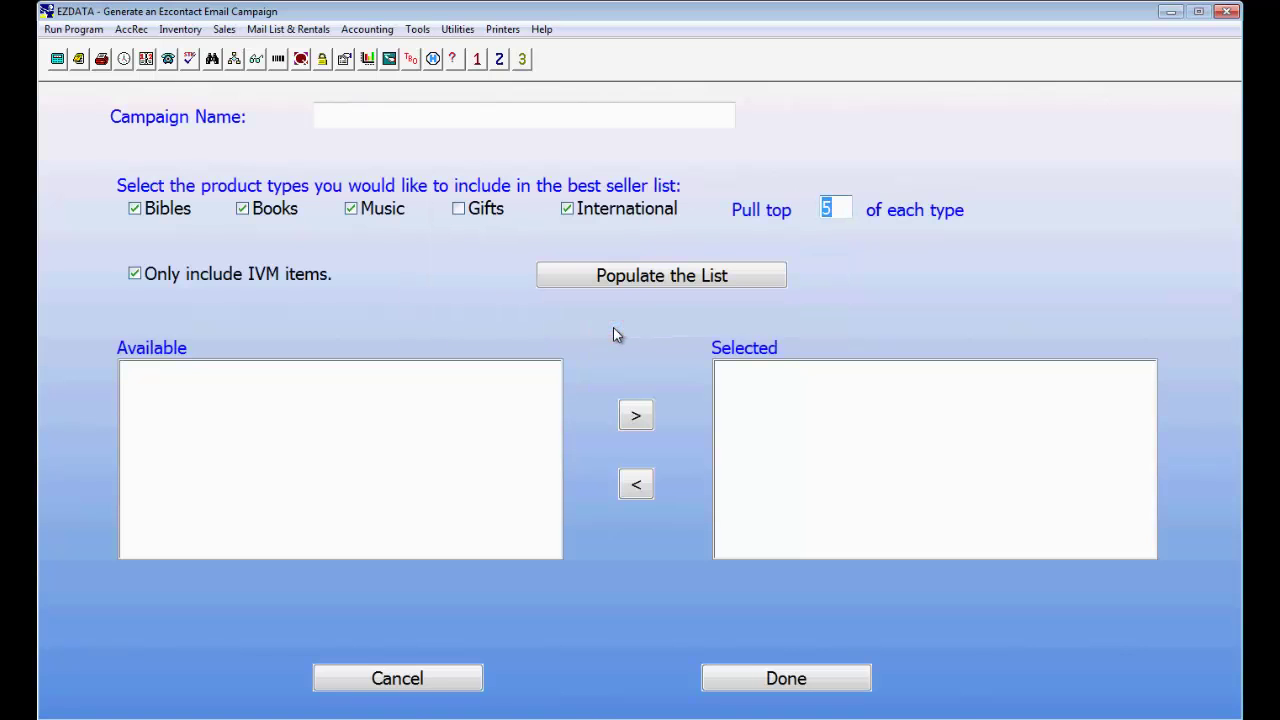
Limit the best seller product types to Books and populate the list of available items.
{"action": "left_click", "coordinate": [134, 208]}
{"action": "left_click", "coordinate": [351, 209]}
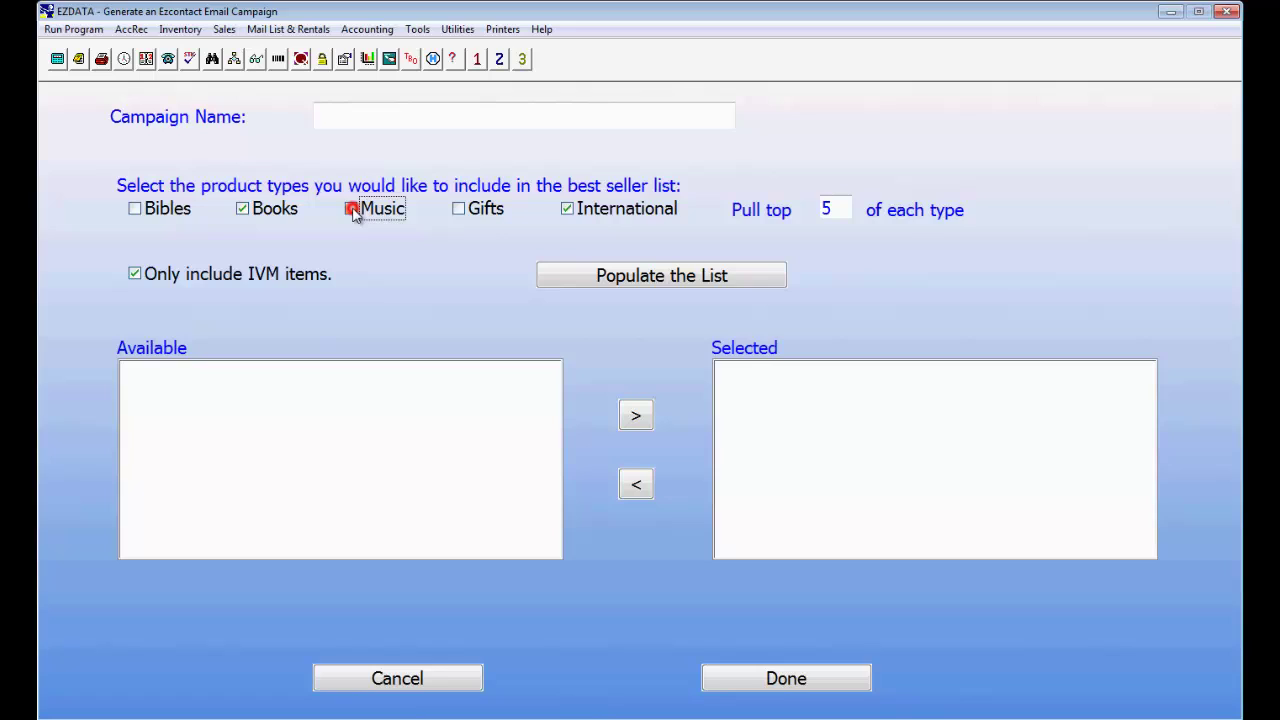
{"action": "left_click", "coordinate": [566, 208]}
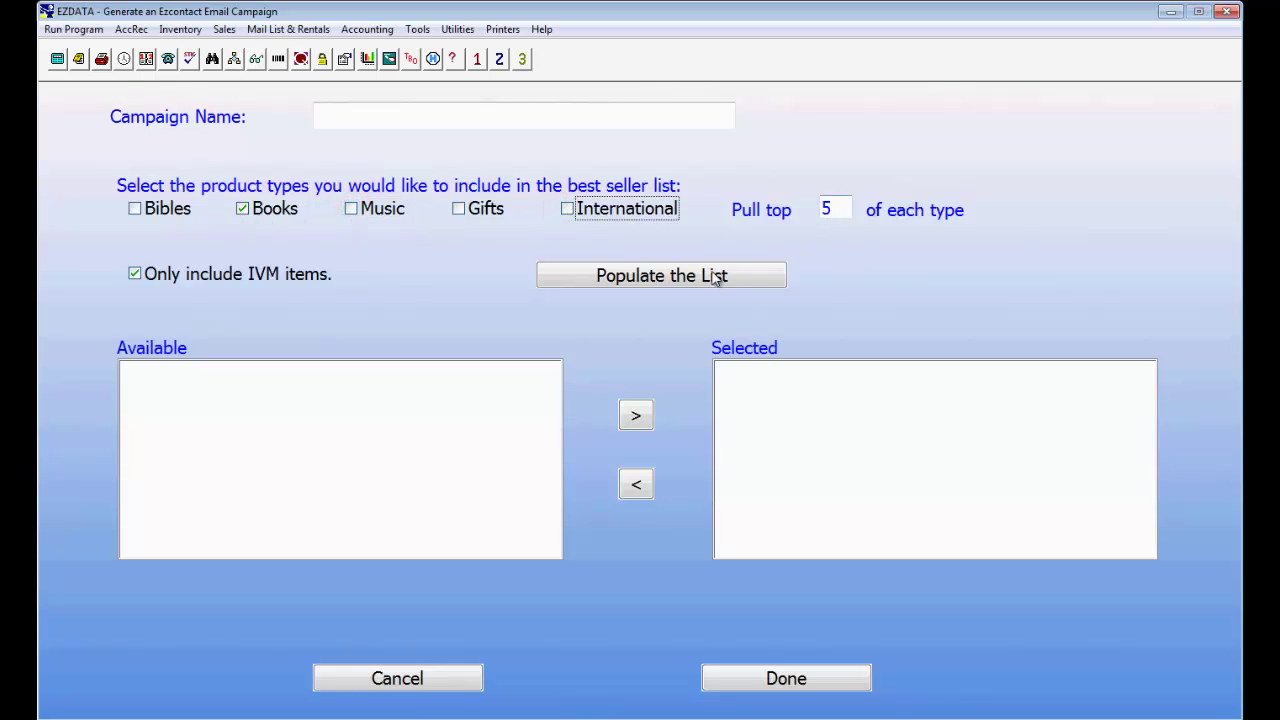
{"action": "left_click", "coordinate": [685, 287]}
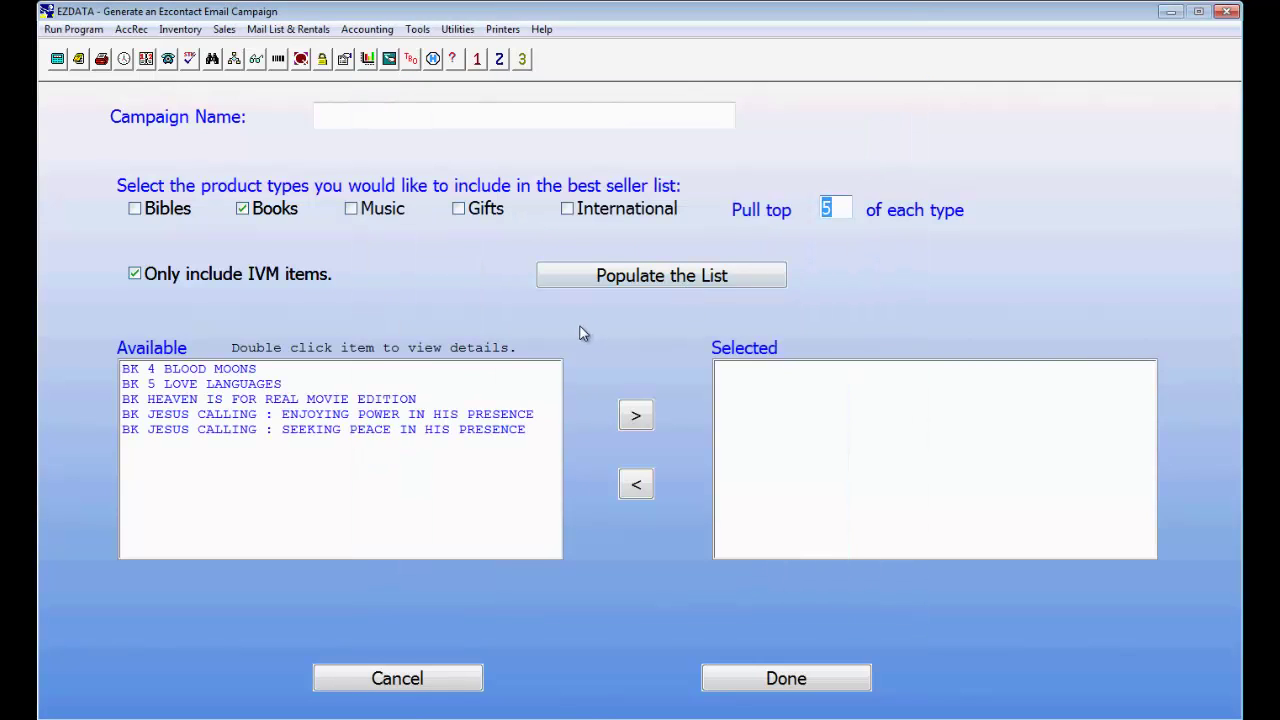
Add "Jesus Calling : Seeking Peace in His Presence" to the selected items and create the campaign as "Best Seller Today".
{"action": "left_click", "coordinate": [355, 432]}
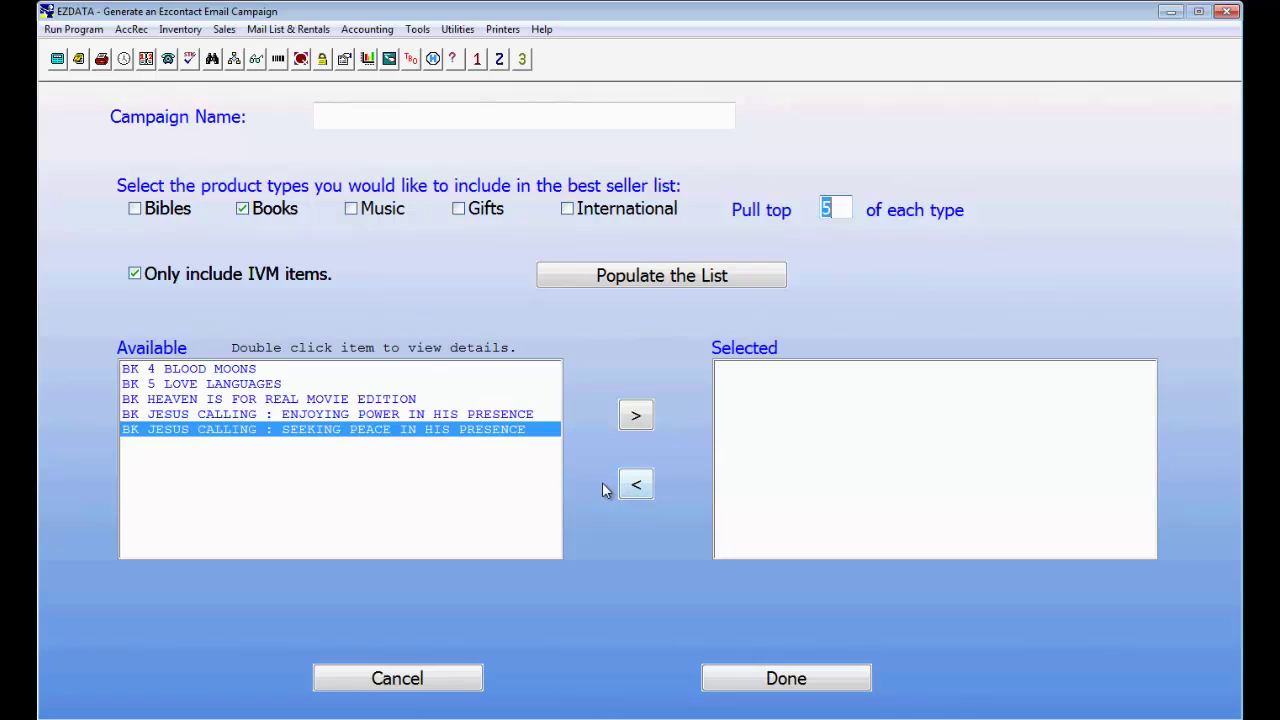
{"action": "left_click", "coordinate": [635, 415]}
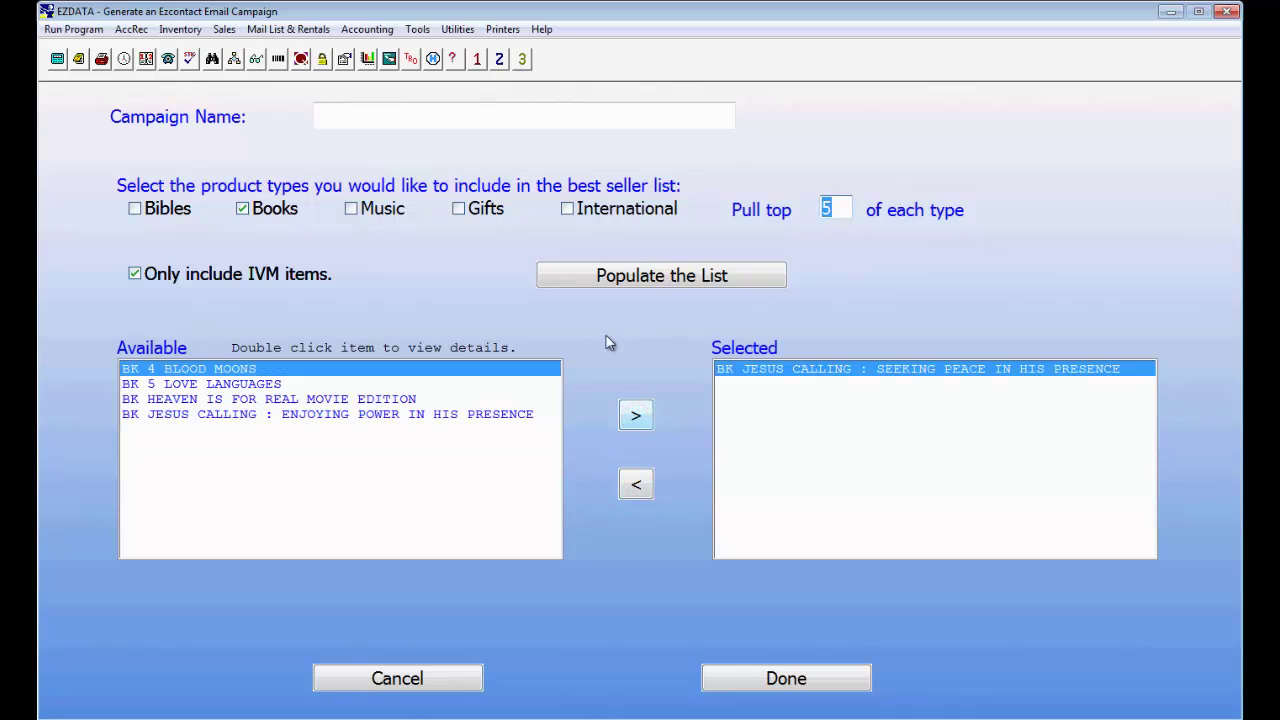
{"action": "left_click", "coordinate": [366, 116]}
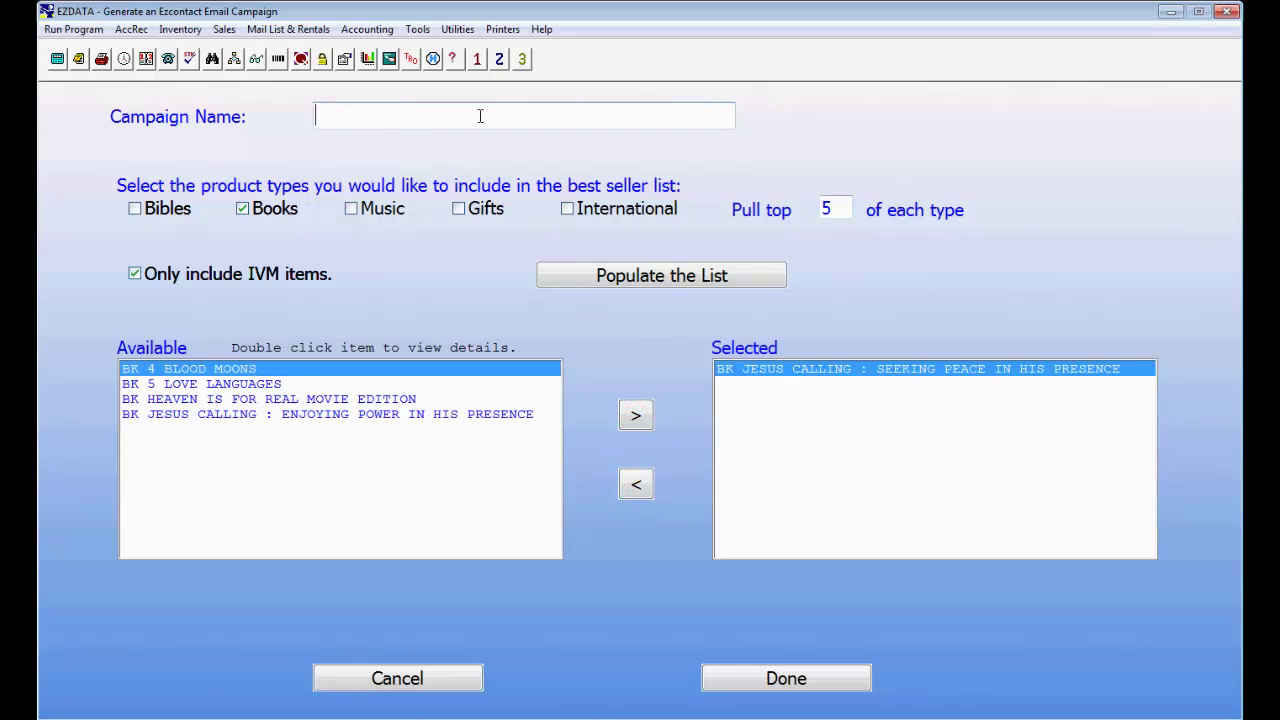
{"action": "type", "text": "Best Seller Today"}
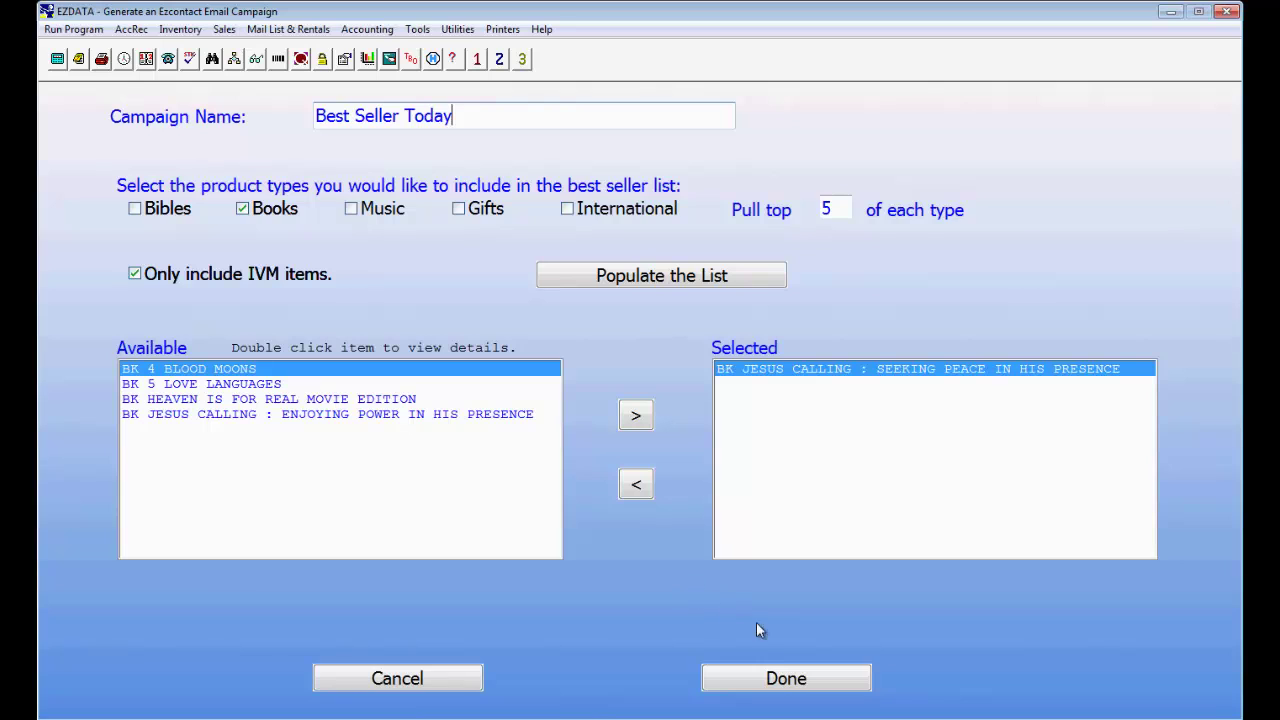
{"action": "left_click", "coordinate": [770, 679]}
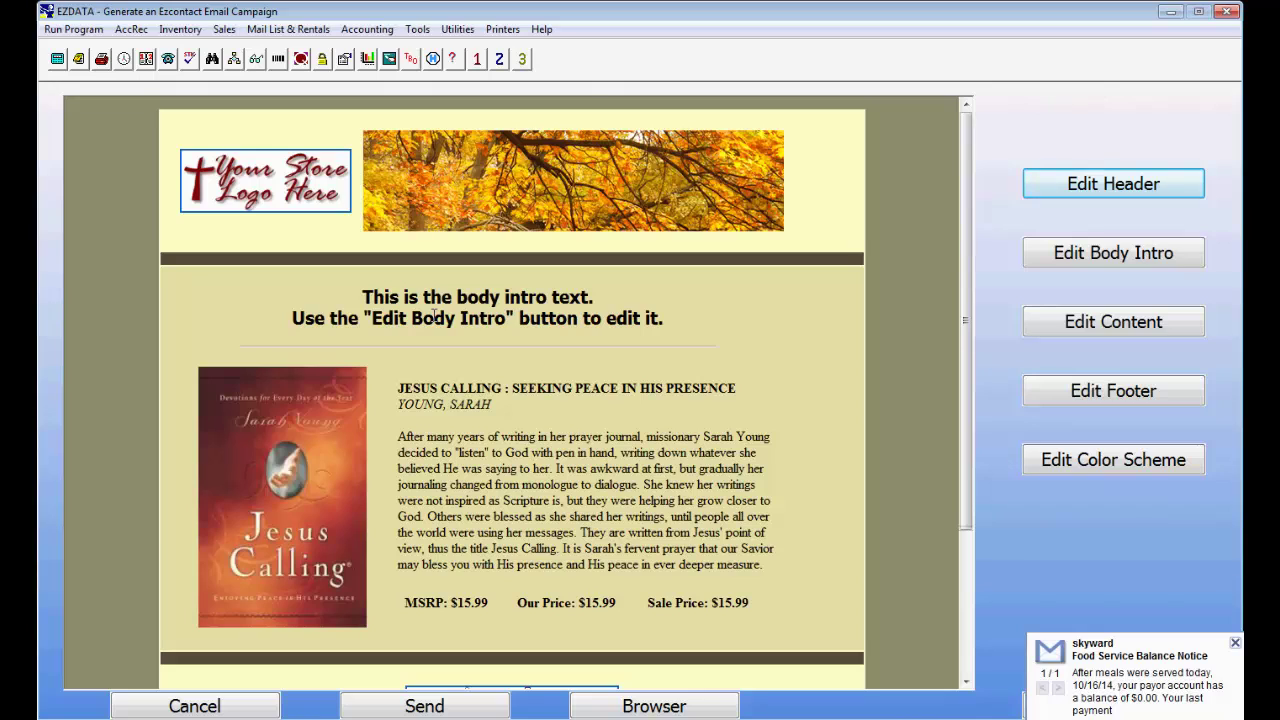
Replace the campaign's body intro text with "Come get your copy today.".
{"action": "left_click", "coordinate": [1090, 257]}
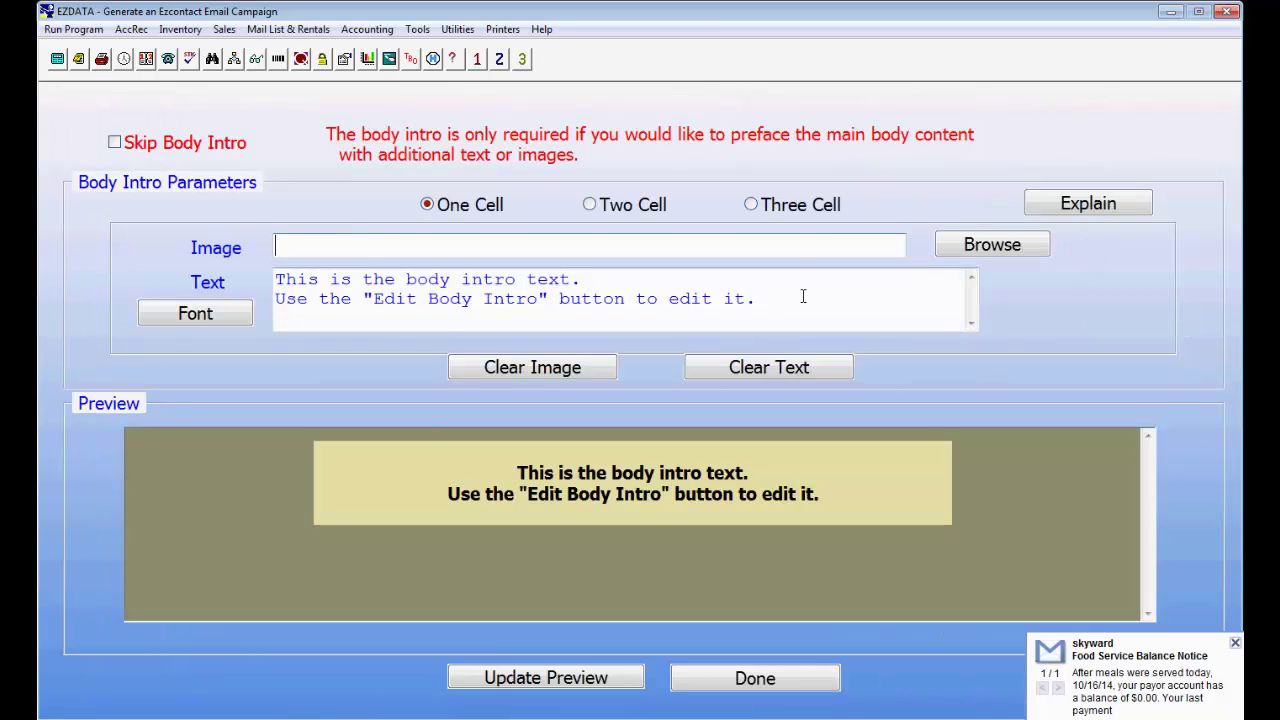
{"action": "left_click_drag", "start_coordinate": [802, 296], "coordinate": [246, 254]}
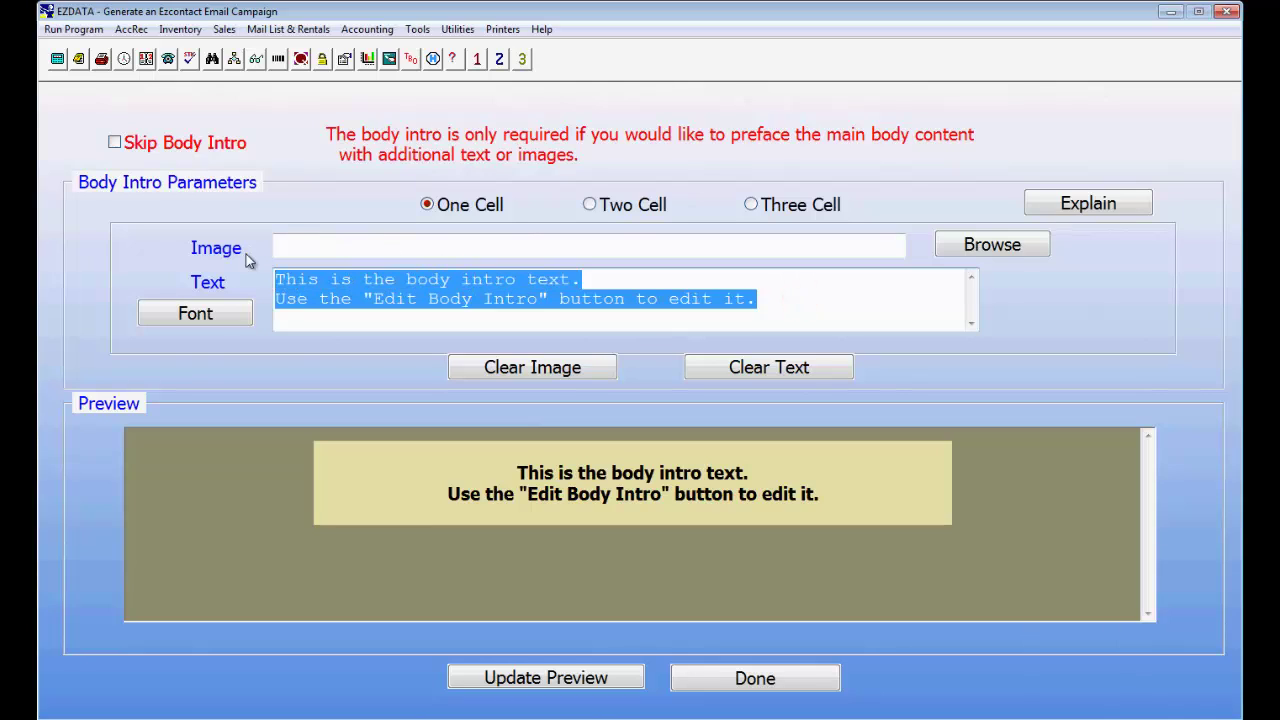
{"action": "type", "text": "Come get your co"}
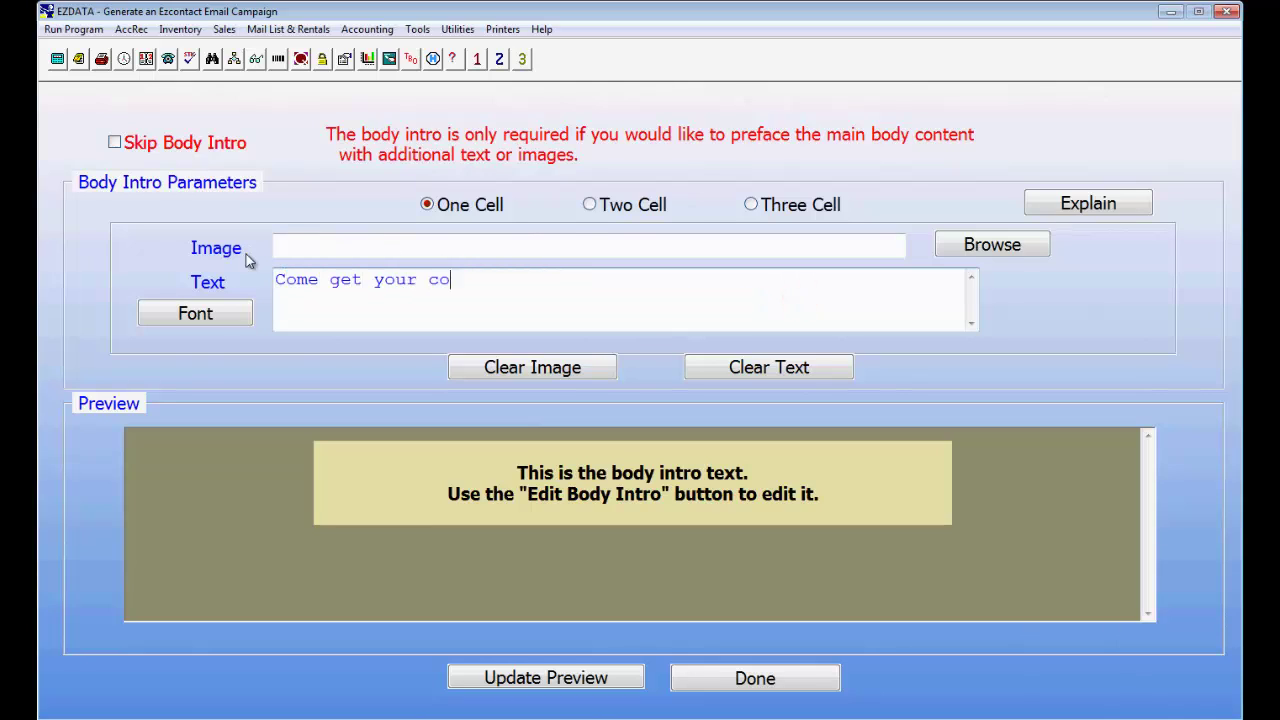
{"action": "type", "text": "py today."}
{"action": "left_click", "coordinate": [722, 680]}
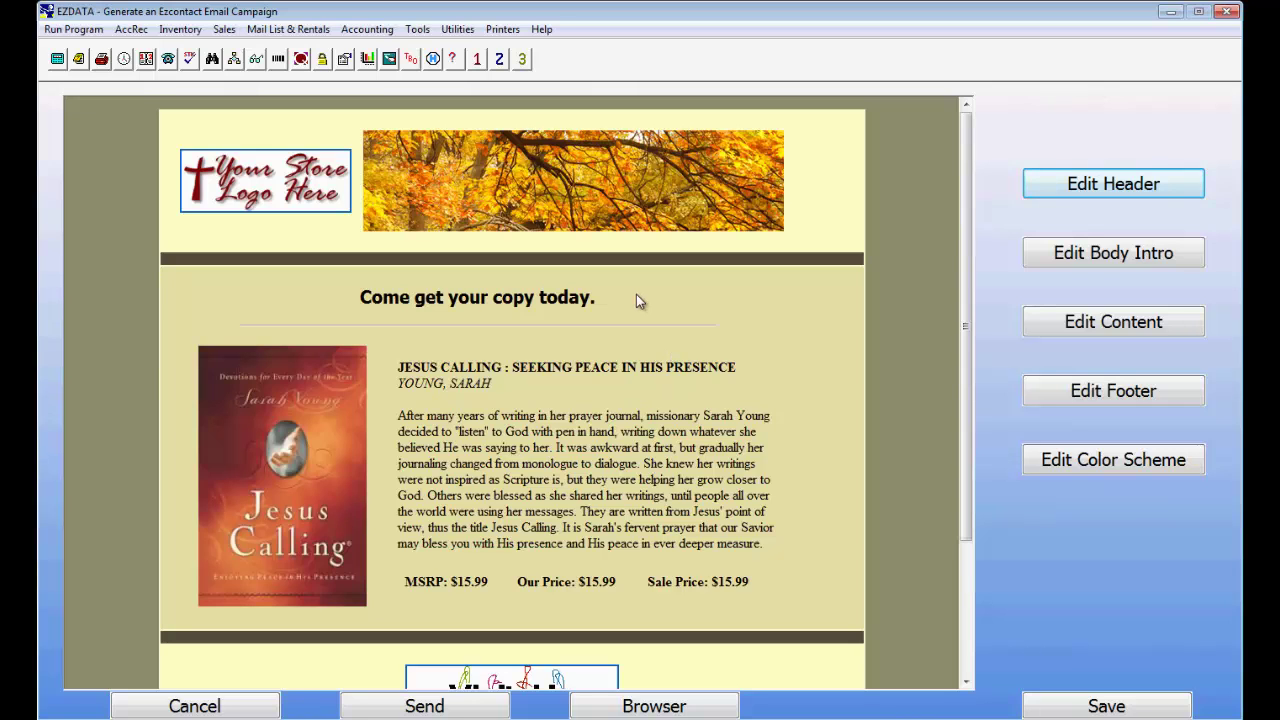
Draft the campaign's send details with the subject "Come in and get your copy of this book", check the contacts lists, and close without sending.
{"action": "left_click_drag", "start_coordinate": [967, 262], "coordinate": [973, 200]}
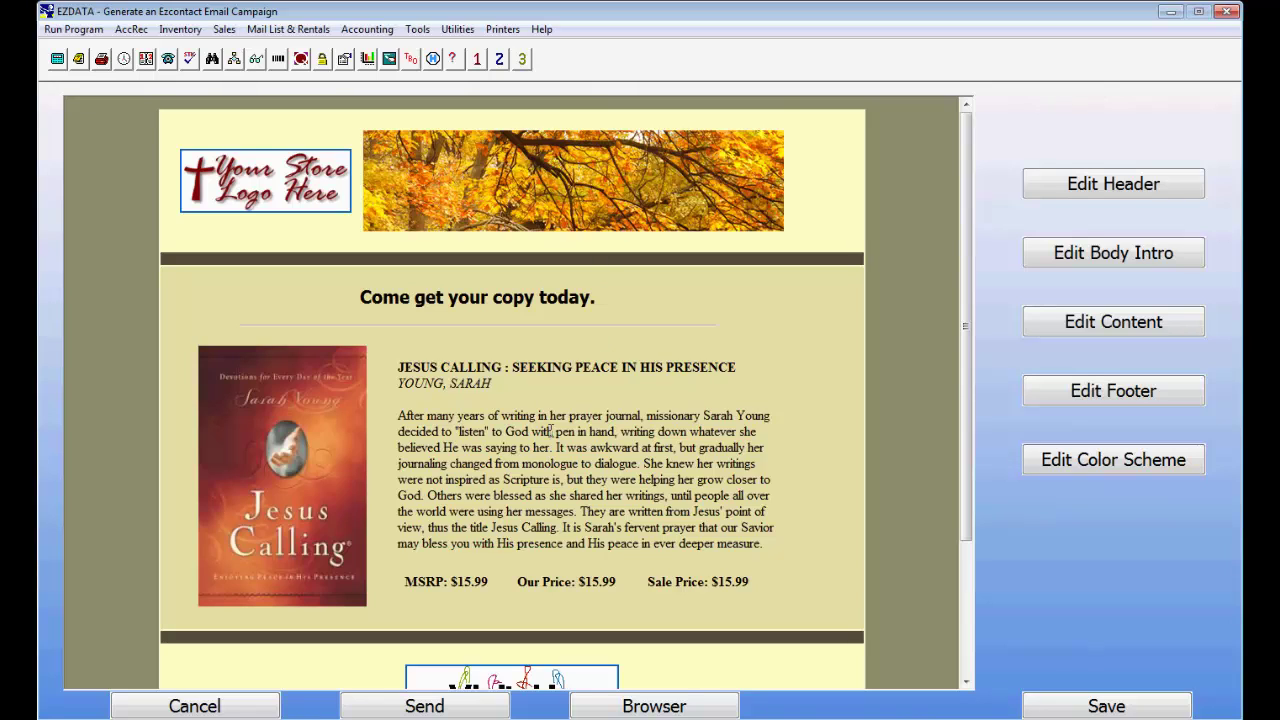
{"action": "scroll", "coordinate": [551, 437], "scroll_direction": "down", "scroll_amount": 3}
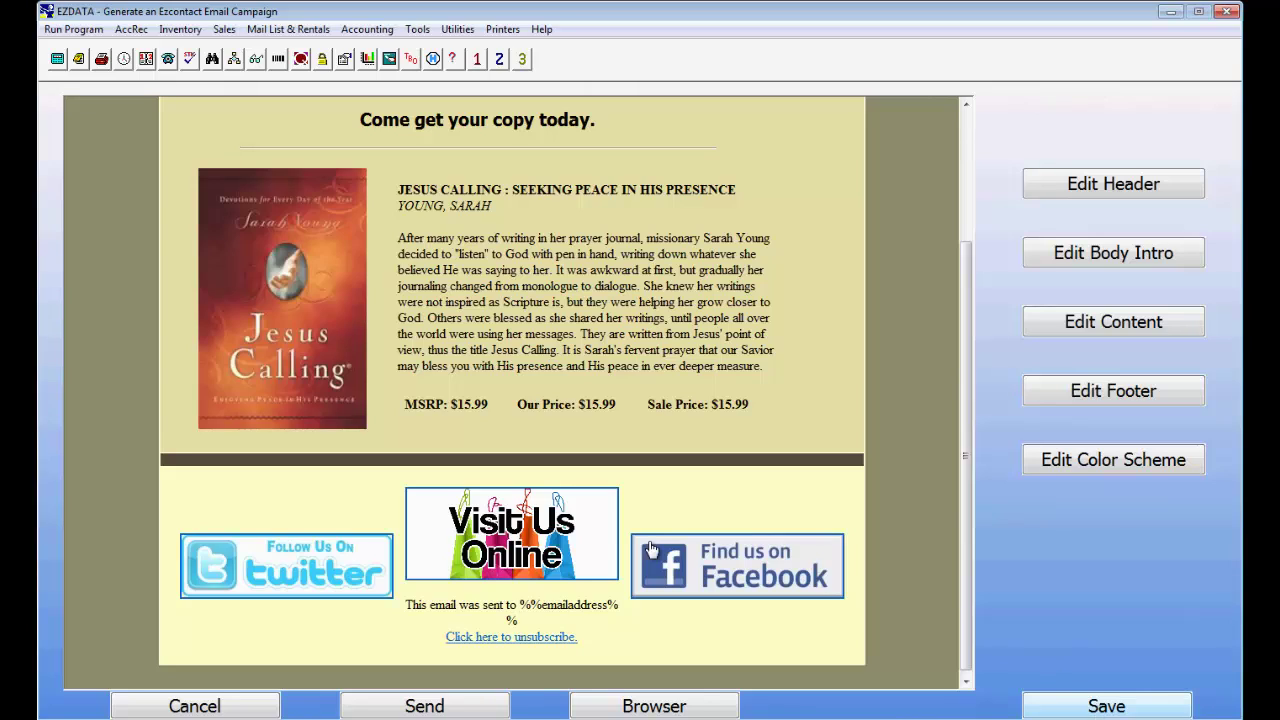
{"action": "left_click", "coordinate": [465, 706]}
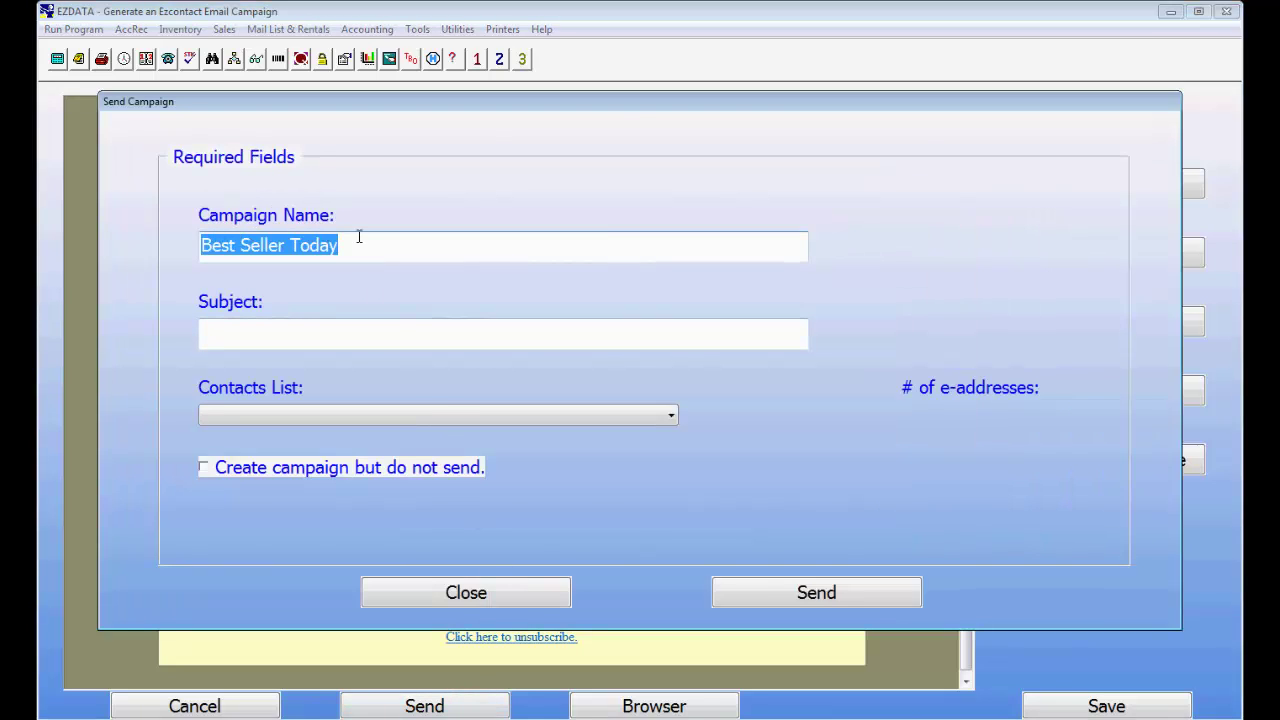
{"action": "left_click", "coordinate": [243, 334]}
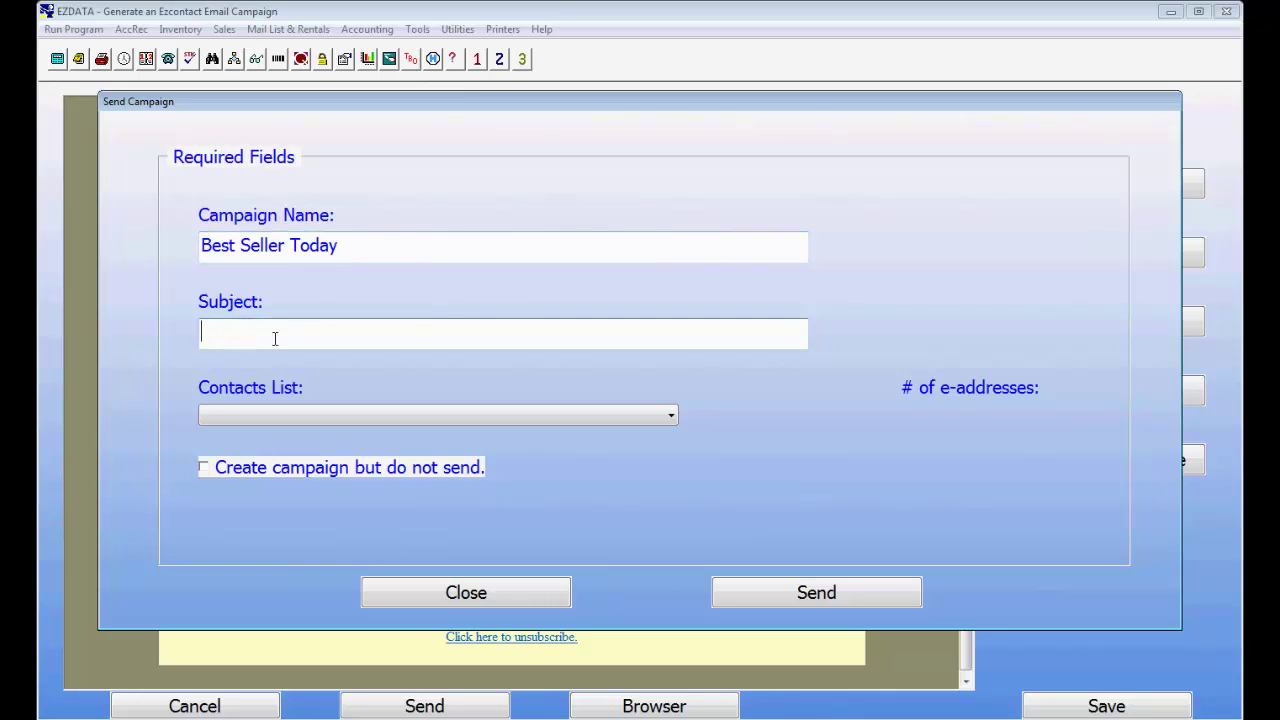
{"action": "type", "text": "Come in and get your copy "}
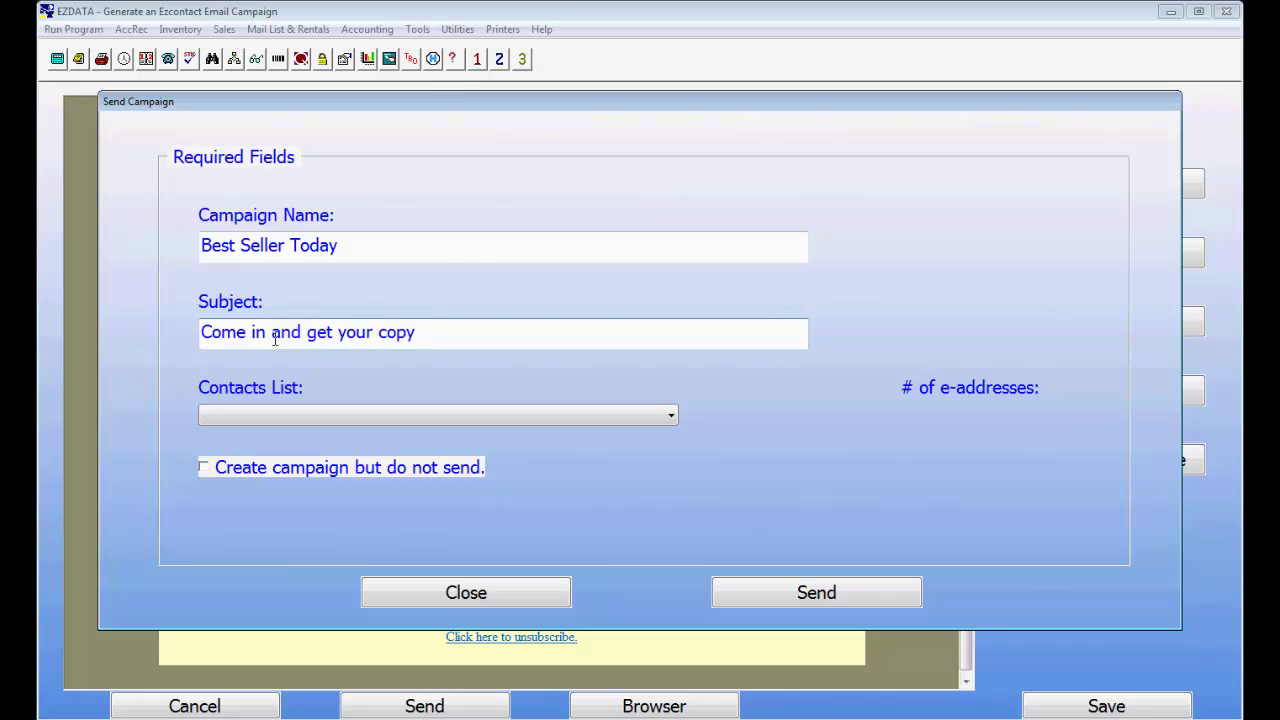
{"action": "type", "text": "of this book"}
{"action": "left_click", "coordinate": [362, 415]}
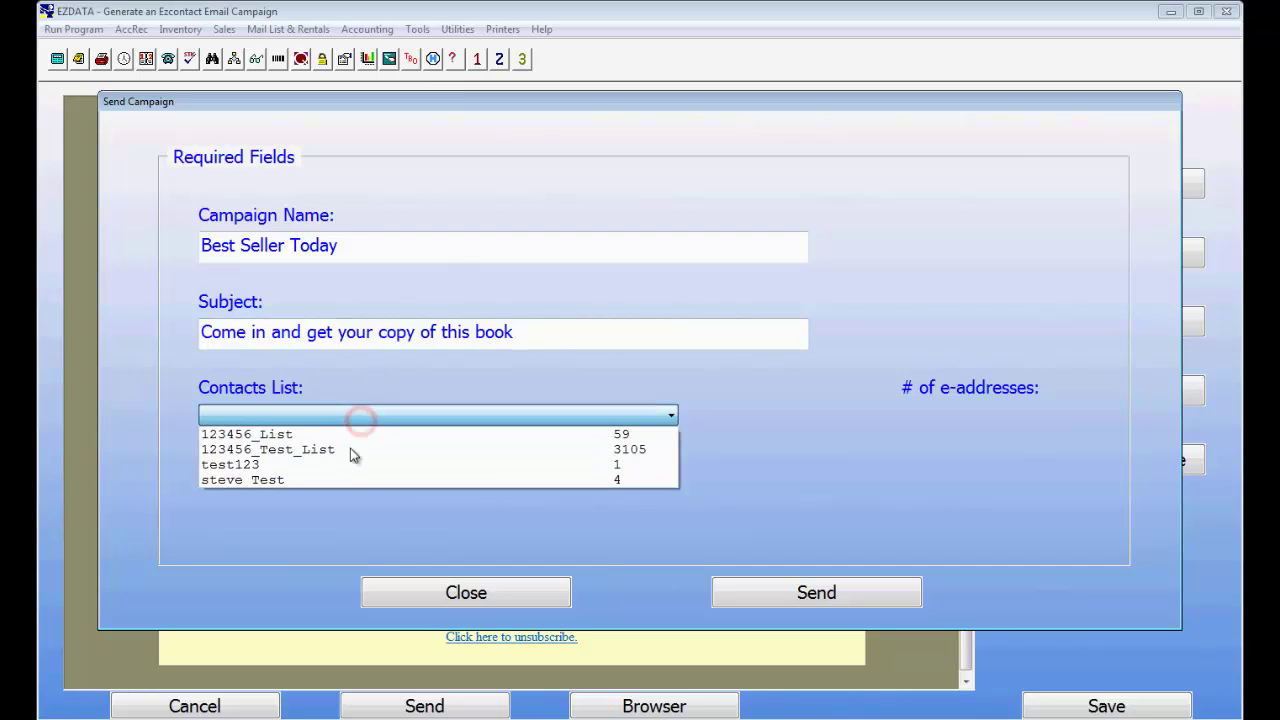
{"action": "left_click", "coordinate": [334, 388]}
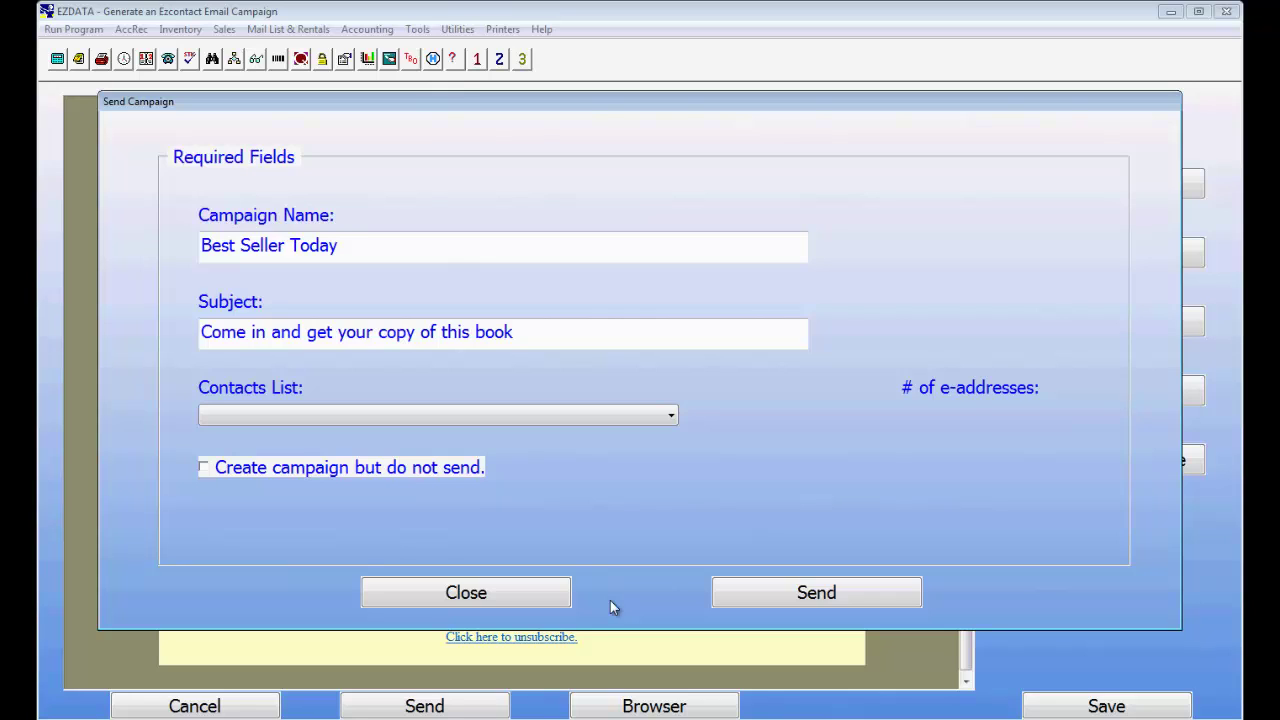
{"action": "left_click", "coordinate": [509, 593]}
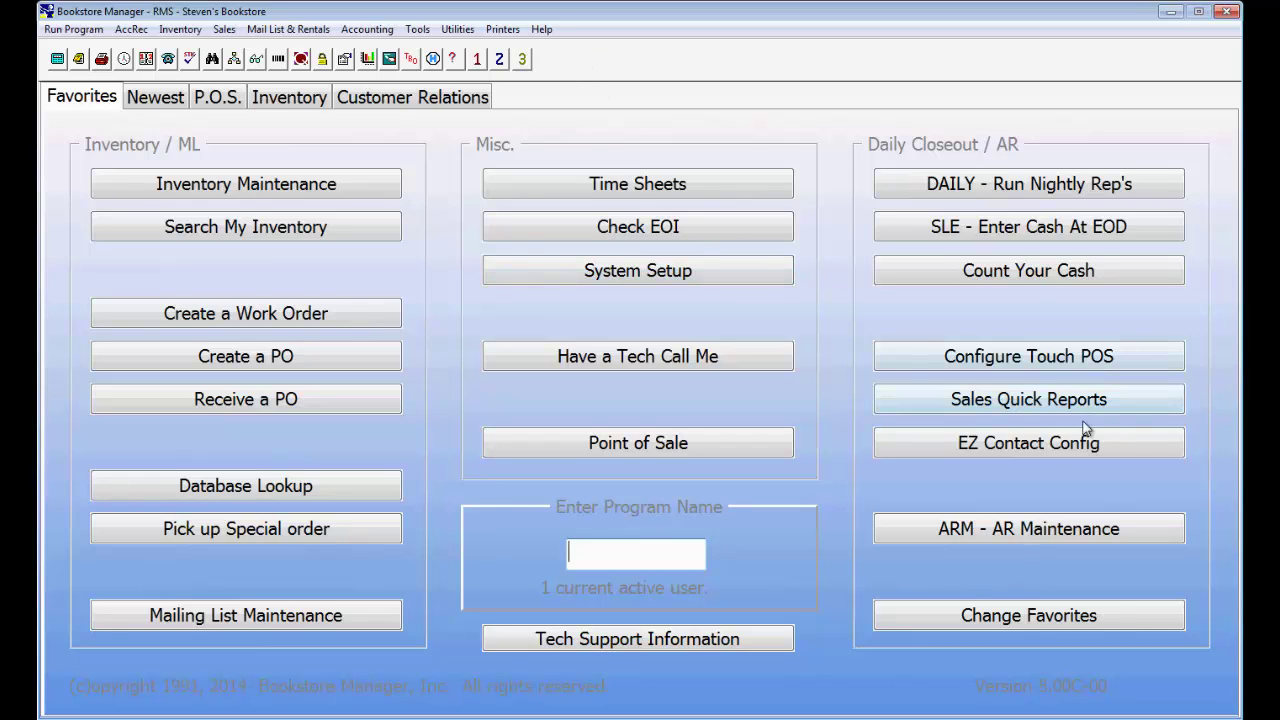
Start another EZDATA campaign in the New Release format, choosing its items from CBM Top Sellers.
{"action": "left_click", "coordinate": [1054, 449]}
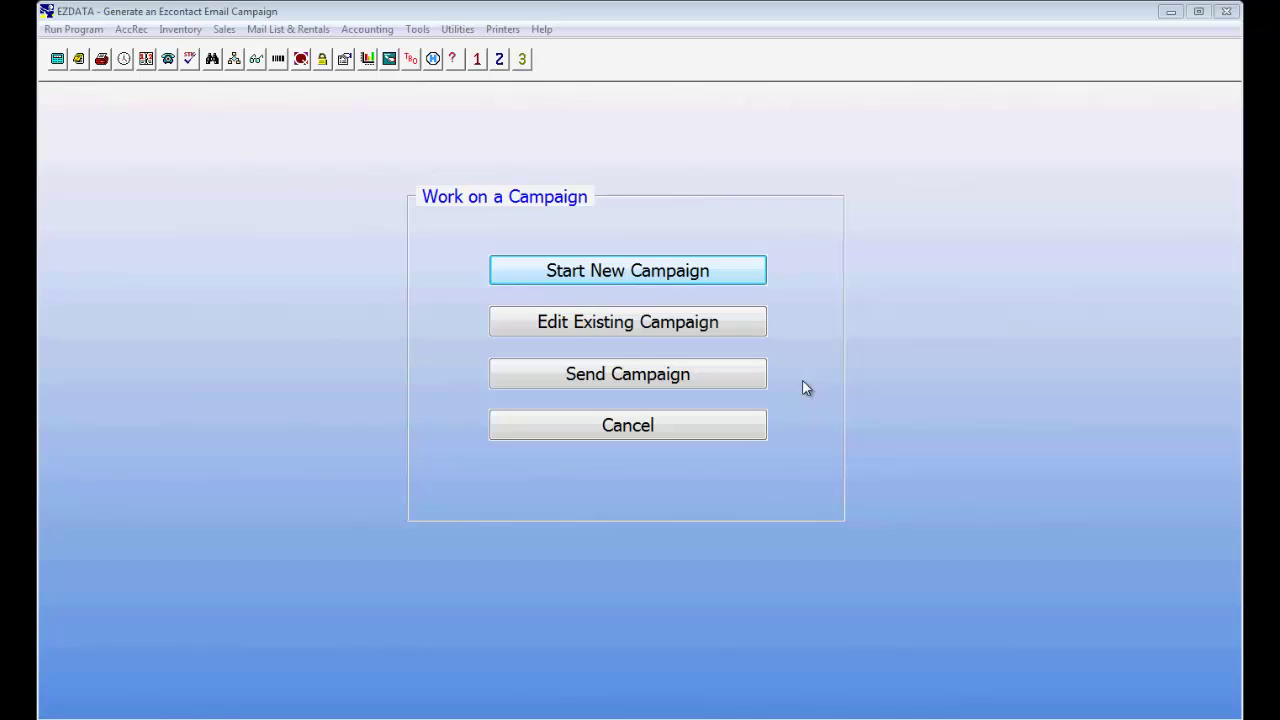
{"action": "left_click", "coordinate": [669, 281]}
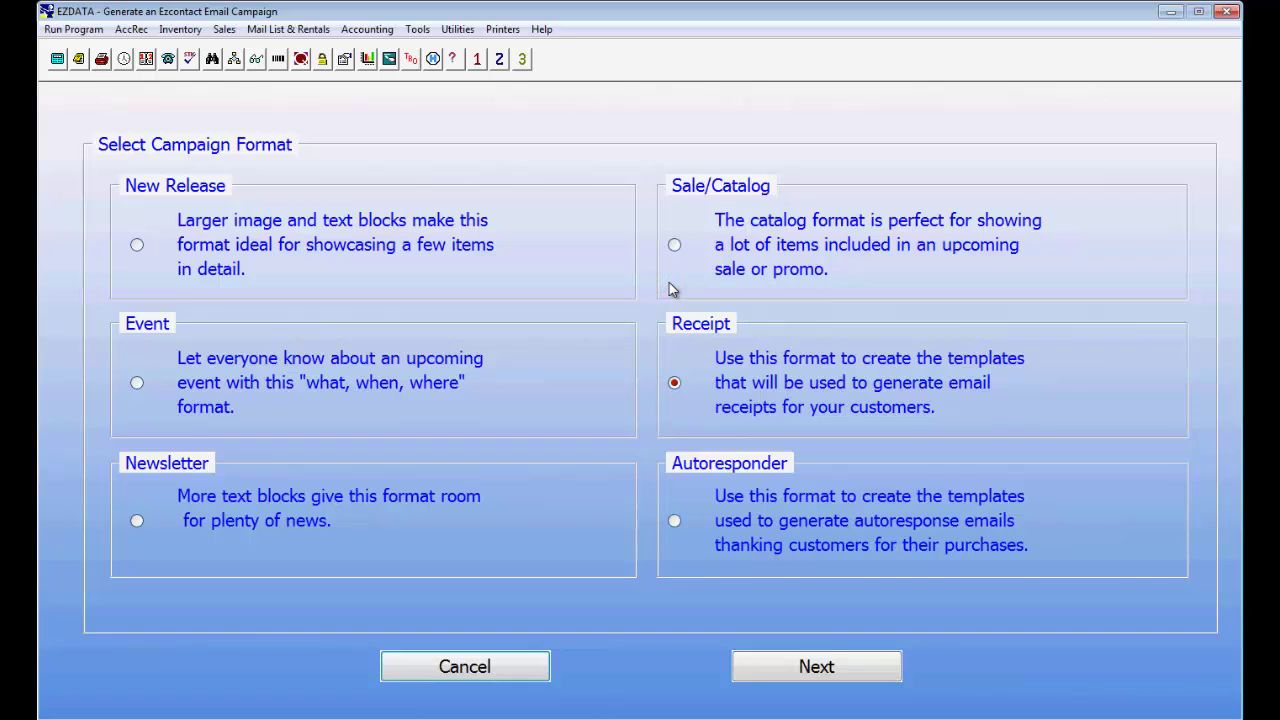
{"action": "left_click", "coordinate": [174, 250]}
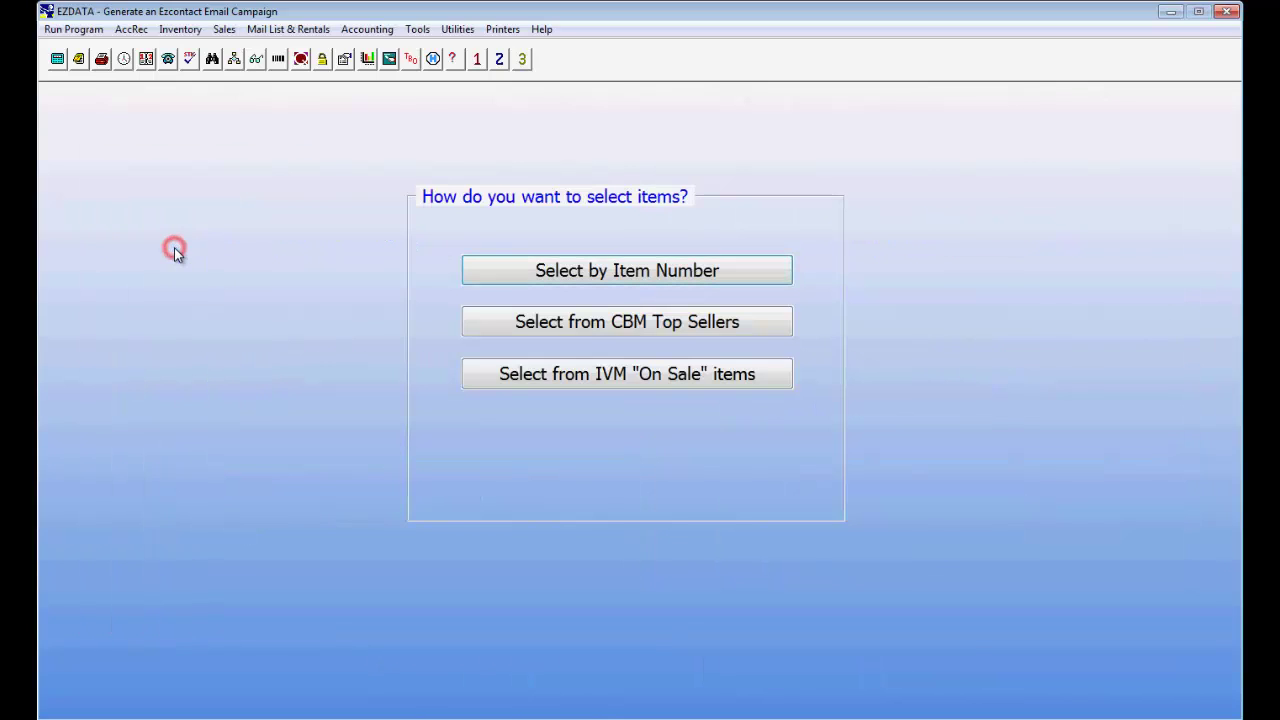
{"action": "left_click", "coordinate": [624, 322]}
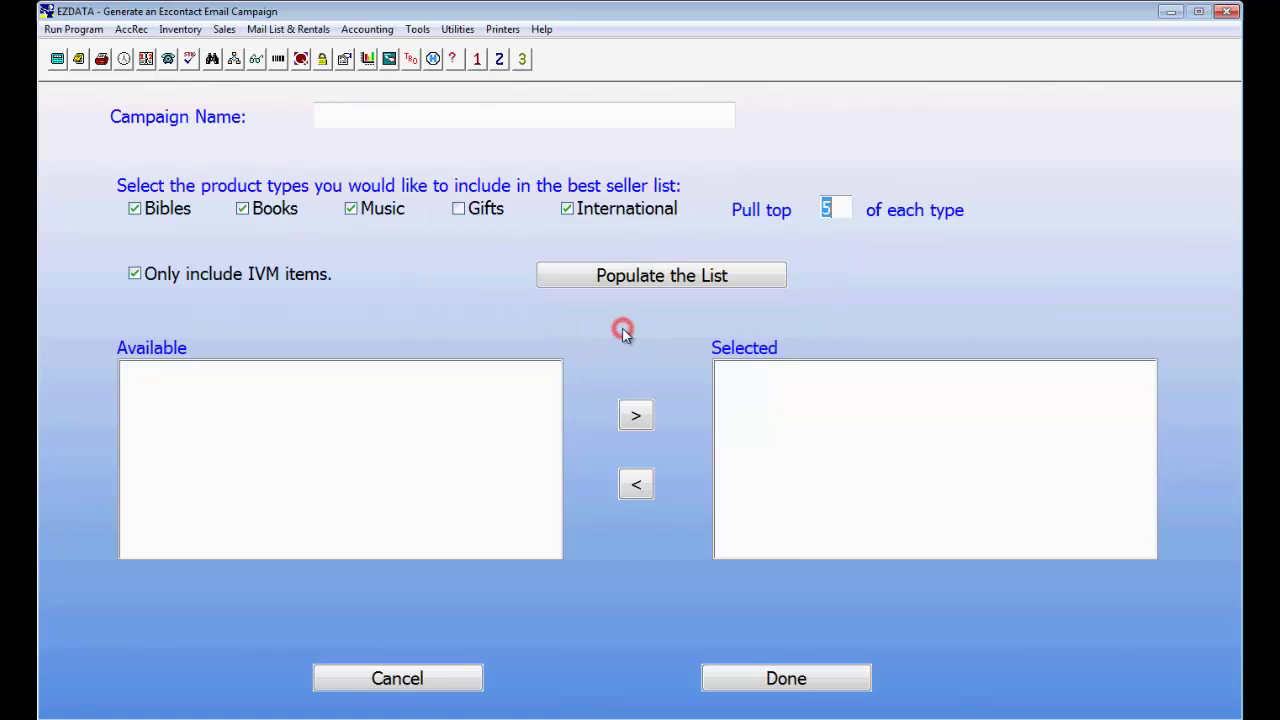
Restrict the best seller list to the top 10 Books and populate the available items.
{"action": "left_click", "coordinate": [146, 208]}
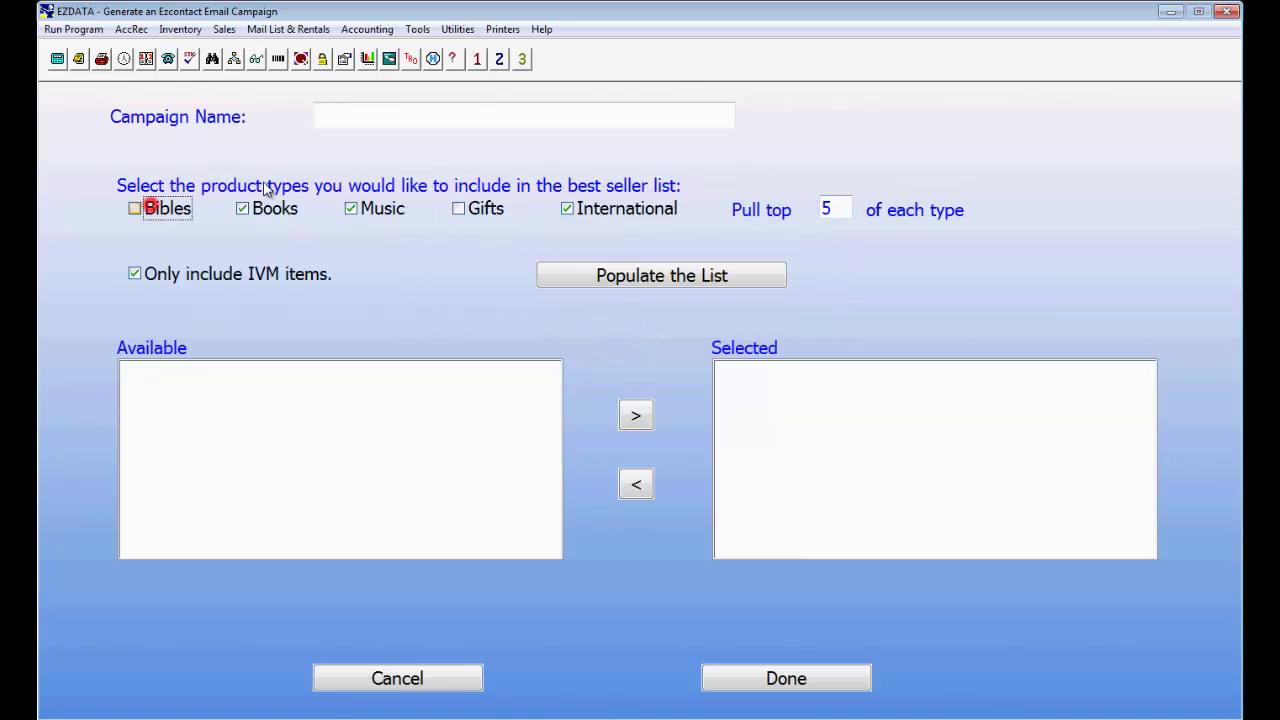
{"action": "left_click", "coordinate": [638, 209]}
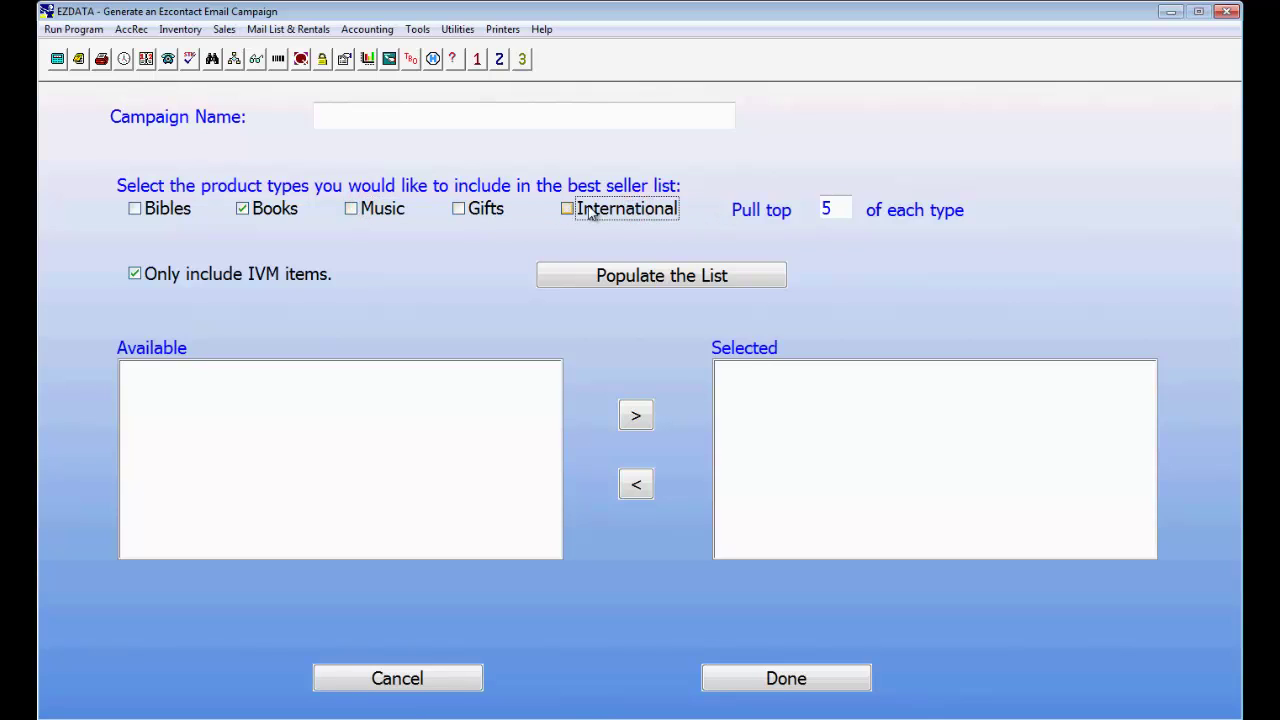
{"action": "double_click", "coordinate": [840, 209]}
{"action": "type", "text": "10"}
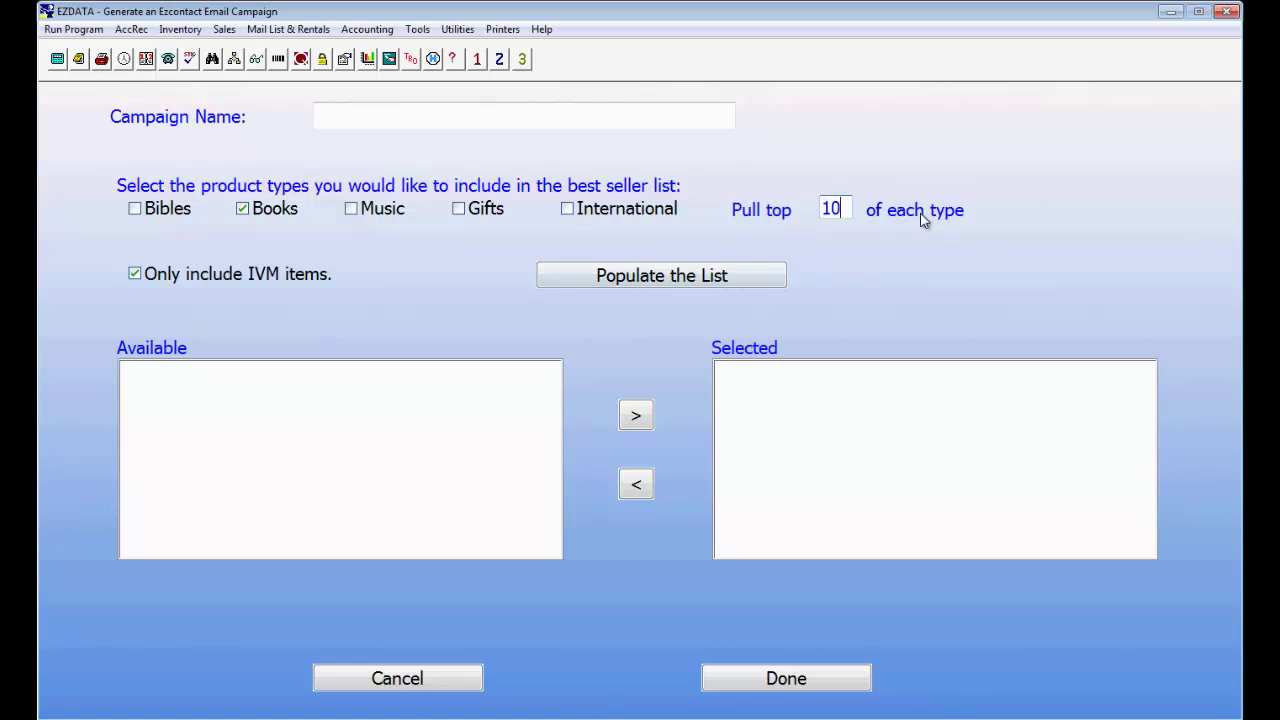
{"action": "left_click", "coordinate": [645, 281]}
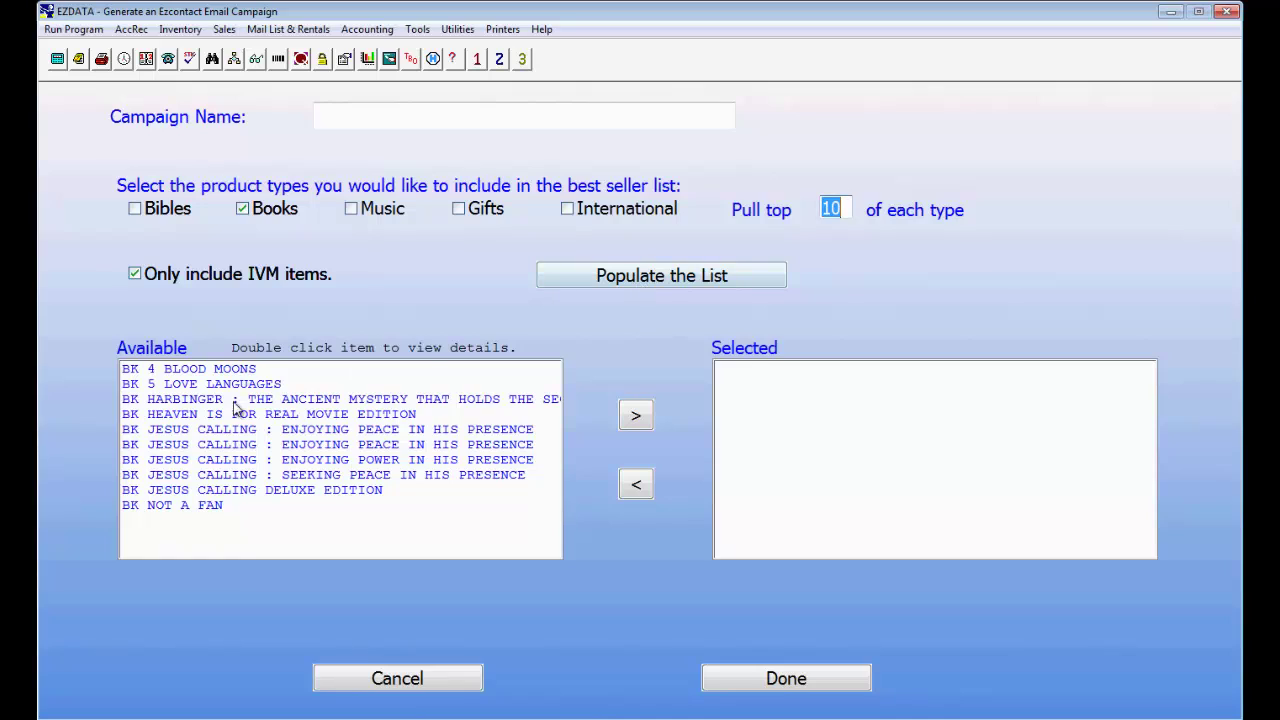
Select "Jesus Calling : Seeking Peace in His Presence" for the campaign and create it under the name "Weekly Best Seller".
{"action": "left_click", "coordinate": [323, 478]}
{"action": "left_click", "coordinate": [628, 420]}
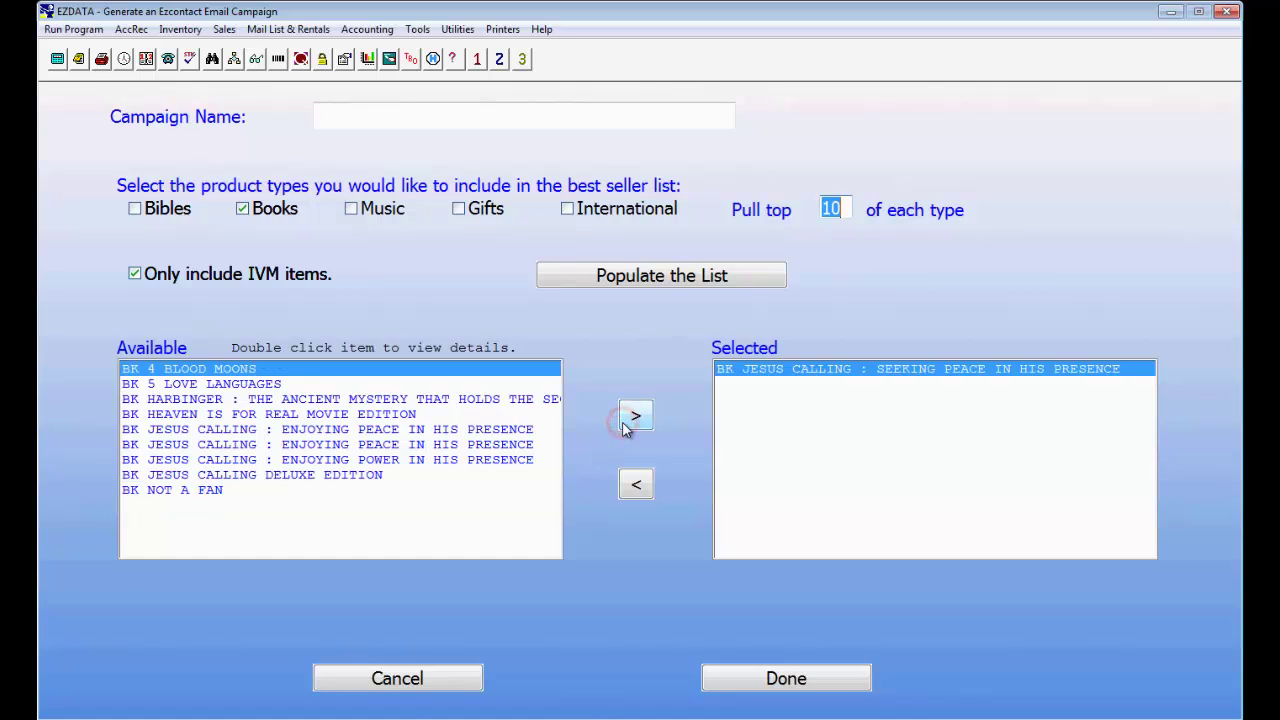
{"action": "left_click", "coordinate": [358, 114]}
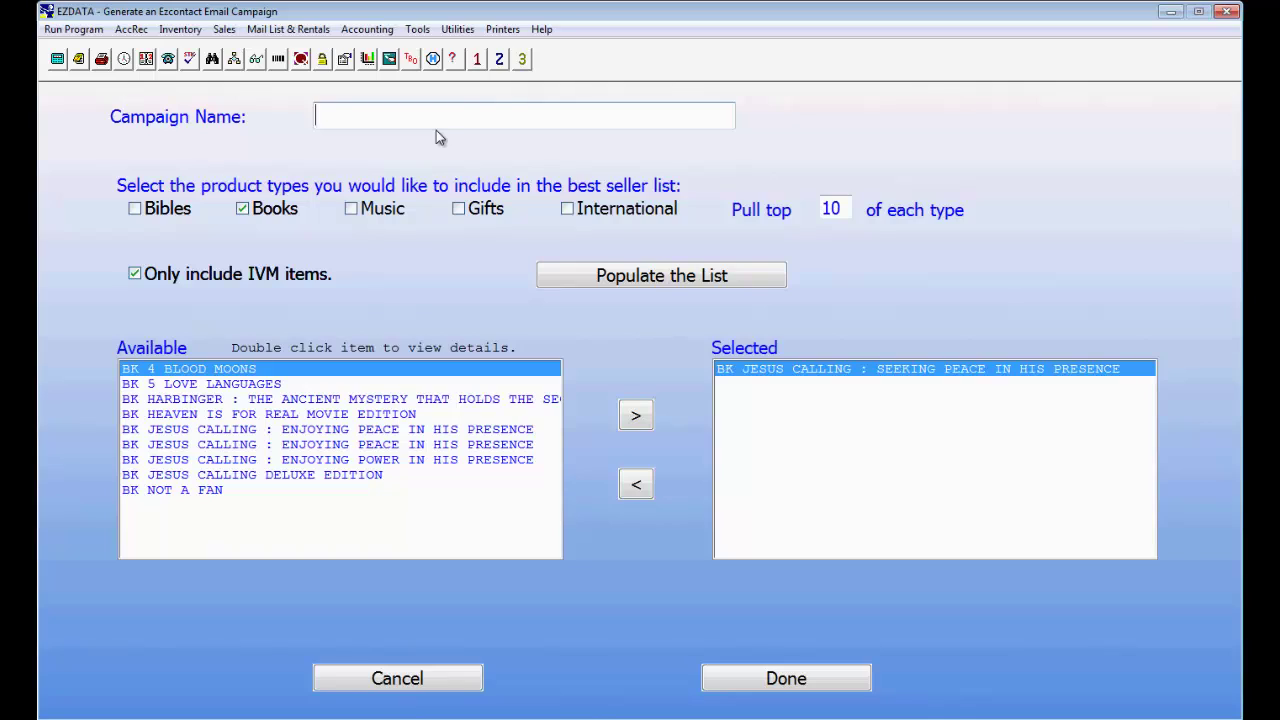
{"action": "type", "text": "Weekly Best Seller"}
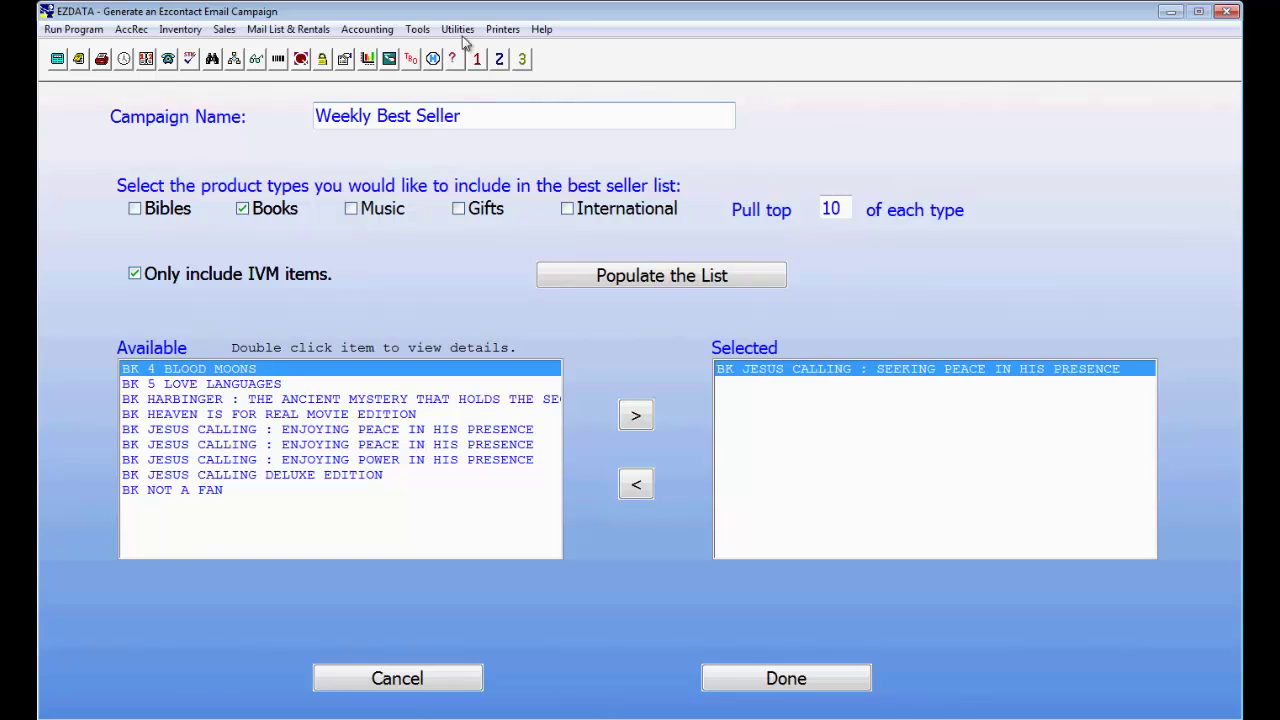
{"action": "left_click", "coordinate": [790, 677]}
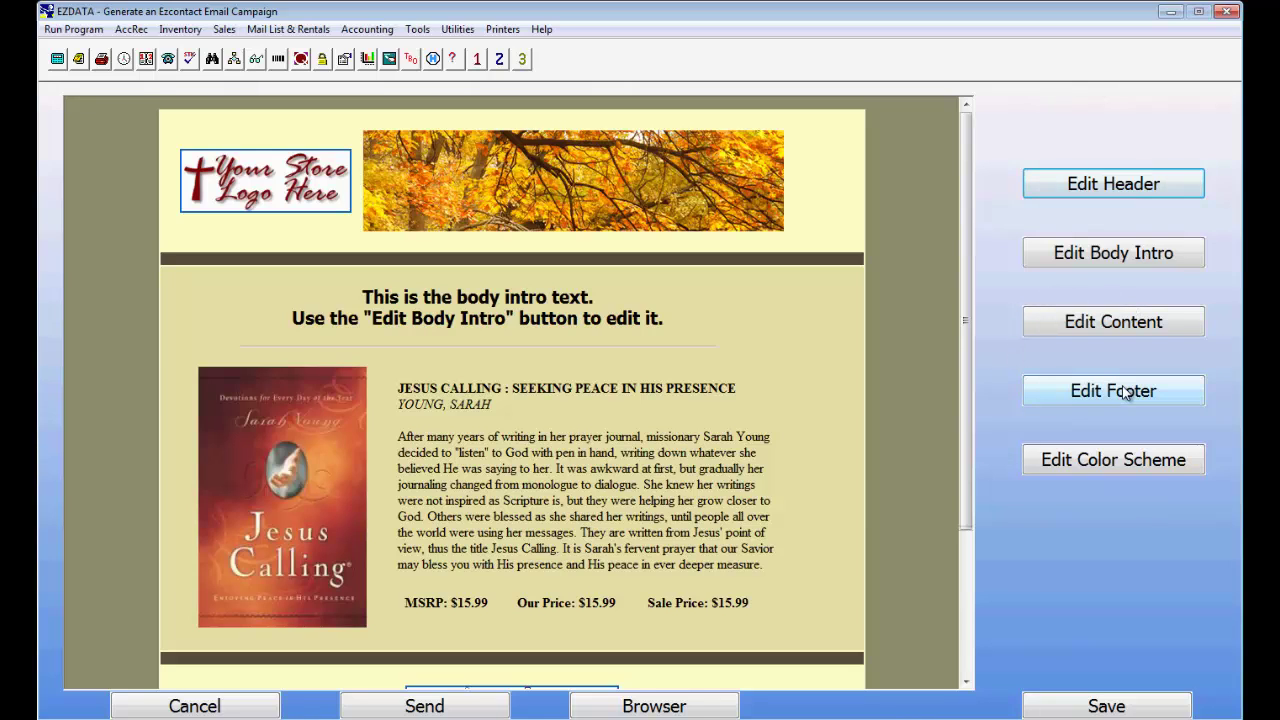
Look over the email layout, then examine the campaign's header parameters and refresh the header preview.
{"action": "scroll", "coordinate": [963, 500], "scroll_direction": "down", "scroll_amount": 3}
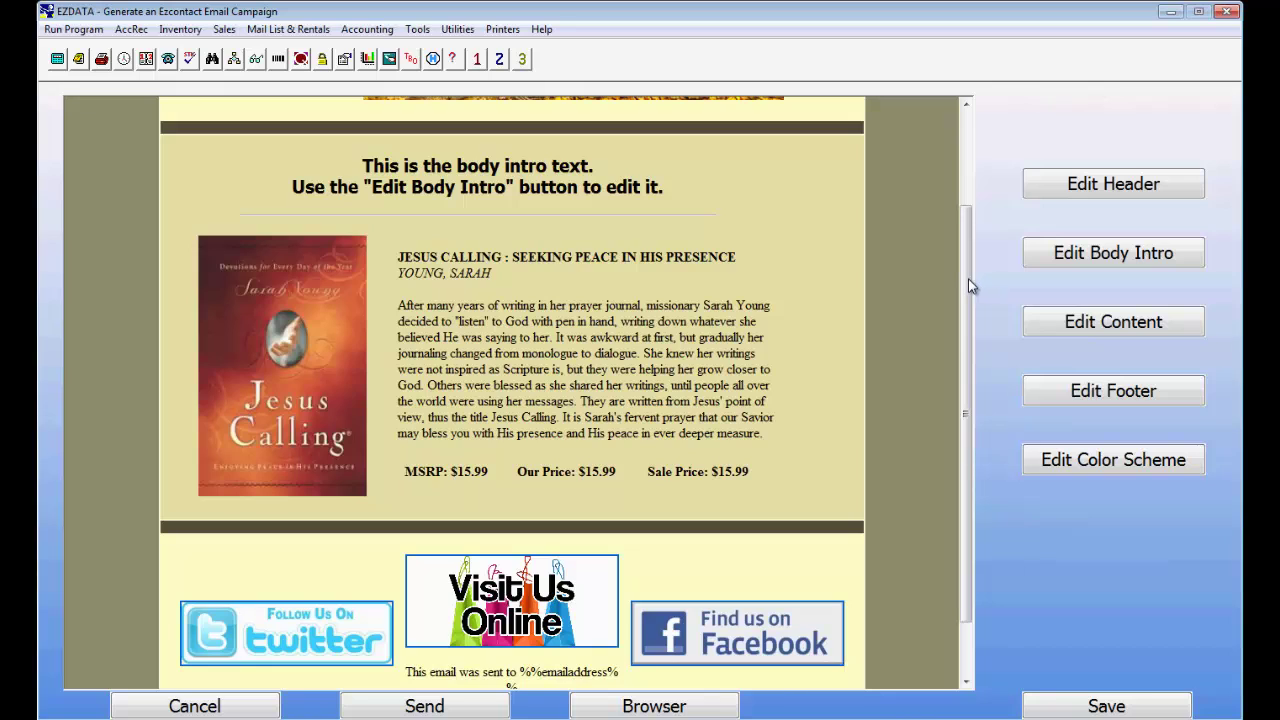
{"action": "scroll", "coordinate": [968, 278], "scroll_direction": "up", "scroll_amount": 3}
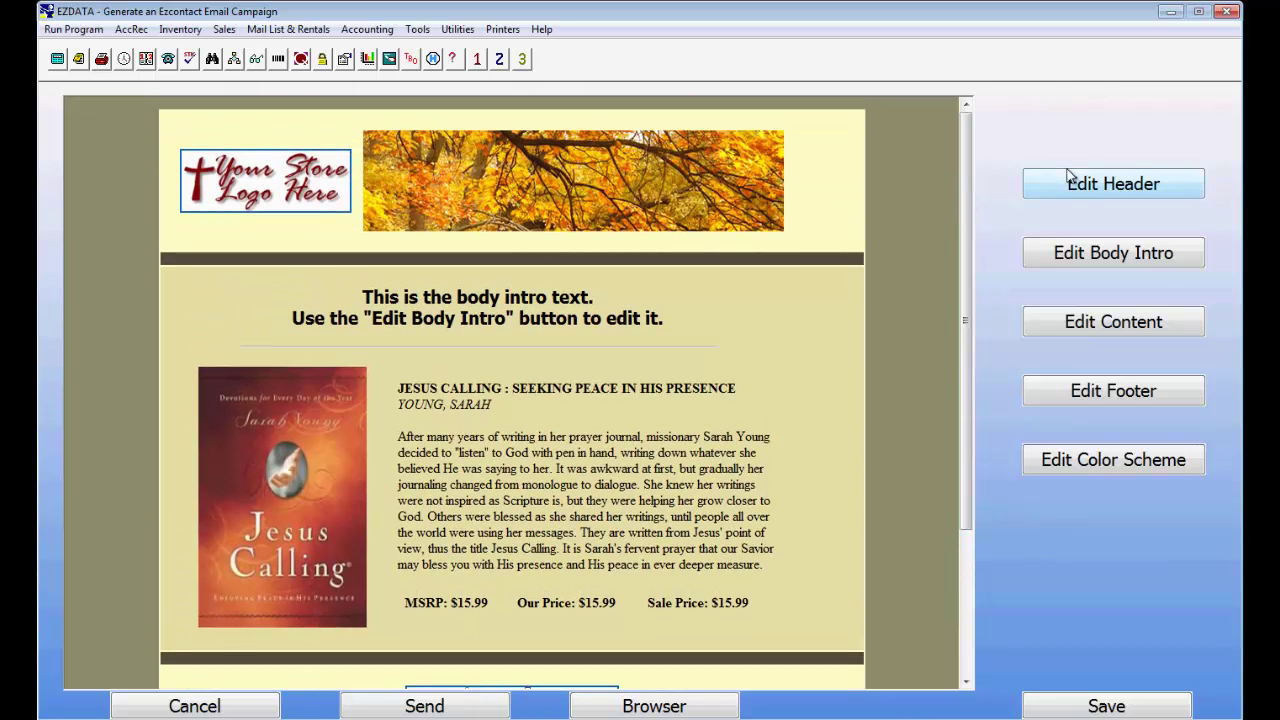
{"action": "left_click", "coordinate": [1066, 180]}
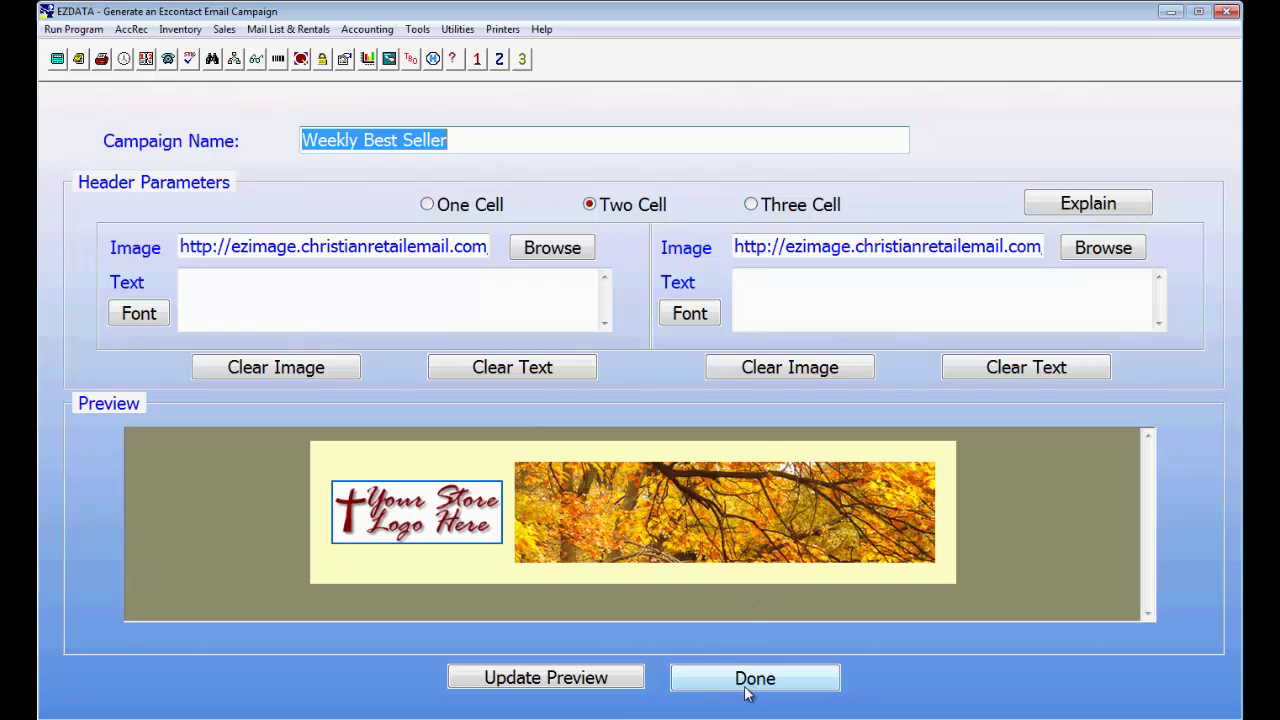
{"action": "left_click", "coordinate": [607, 679]}
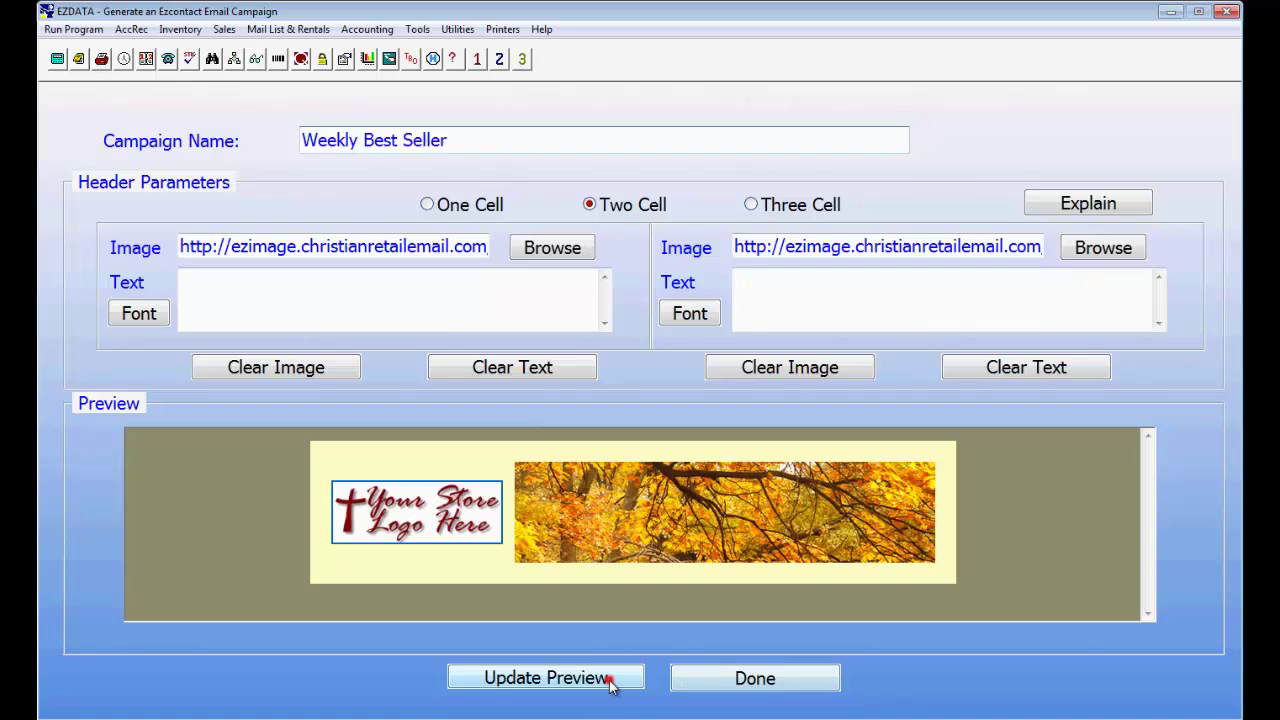
{"action": "left_click", "coordinate": [752, 679]}
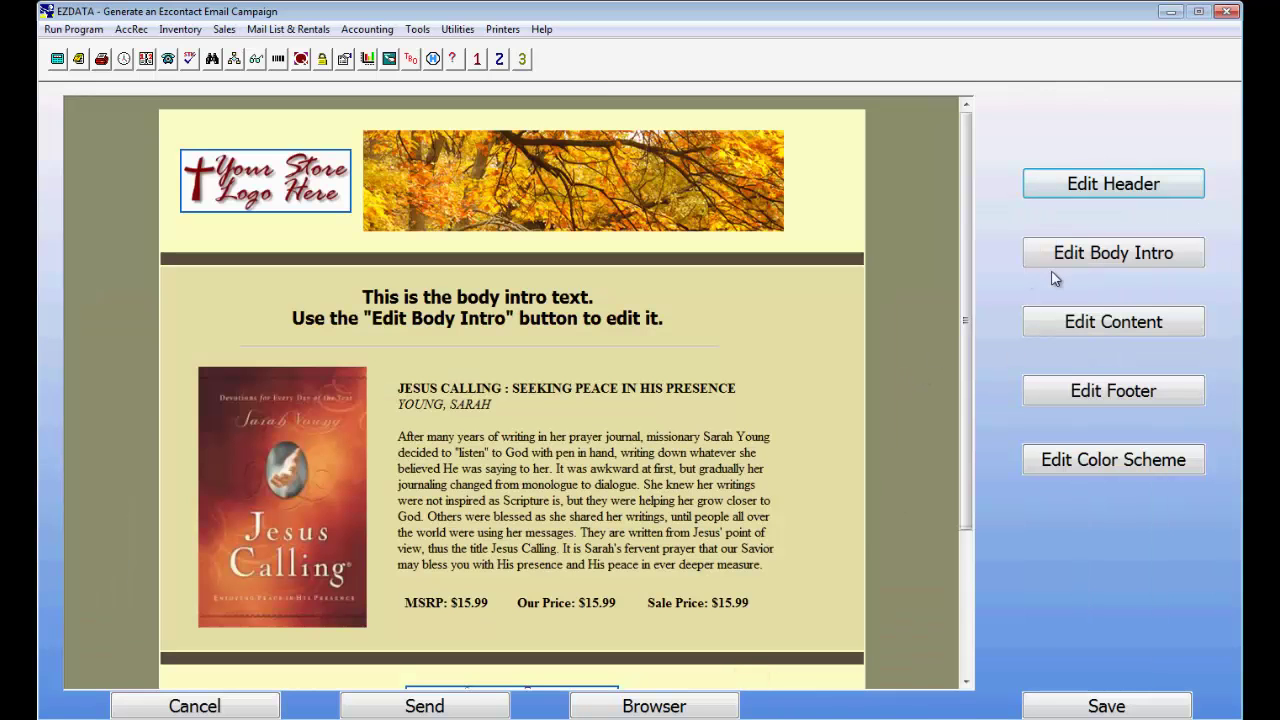
Replace the one-cell body intro text with "Body introduction.".
{"action": "left_click", "coordinate": [1108, 257]}
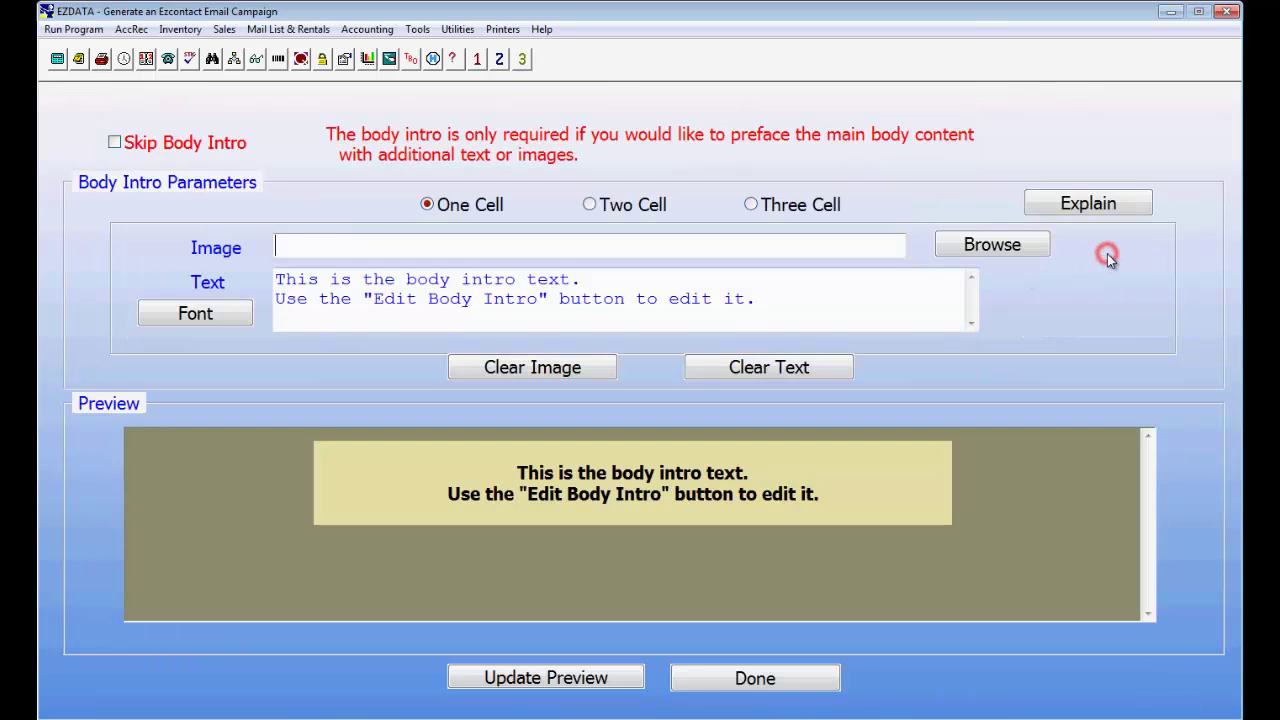
{"action": "left_click", "coordinate": [818, 315]}
{"action": "type", "text": "Bo"}
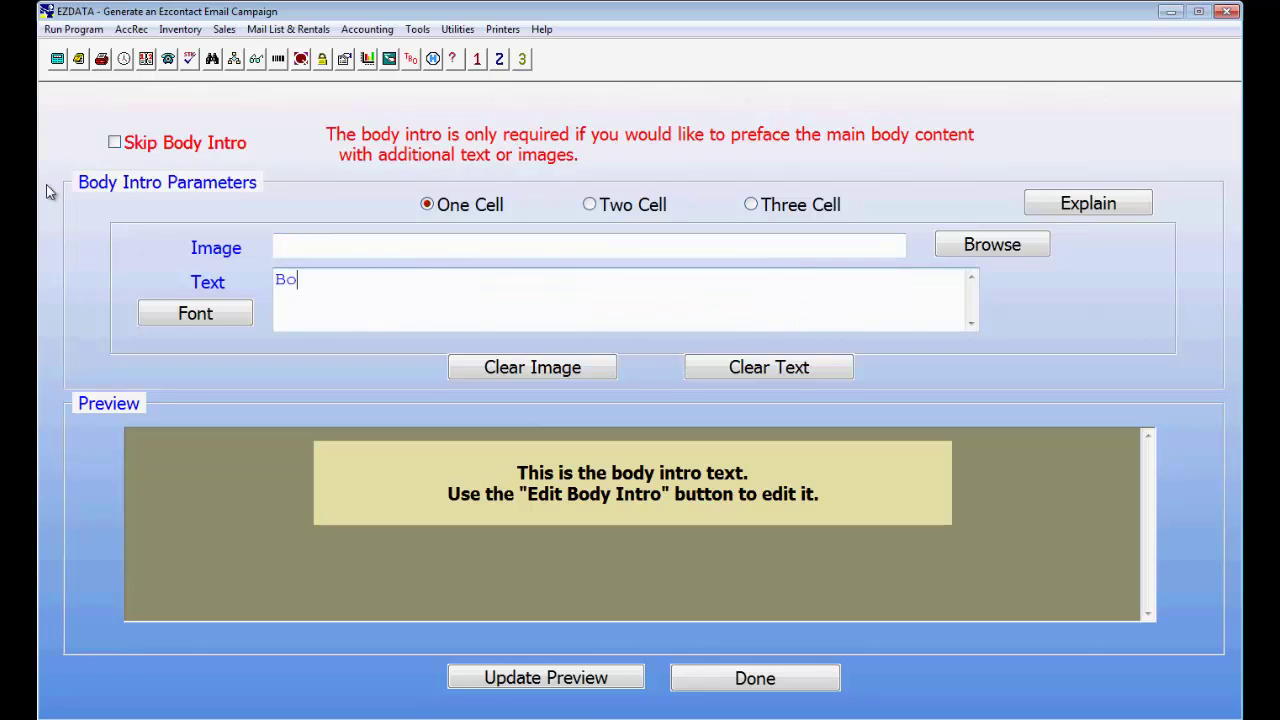
{"action": "type", "text": "dy introduction."}
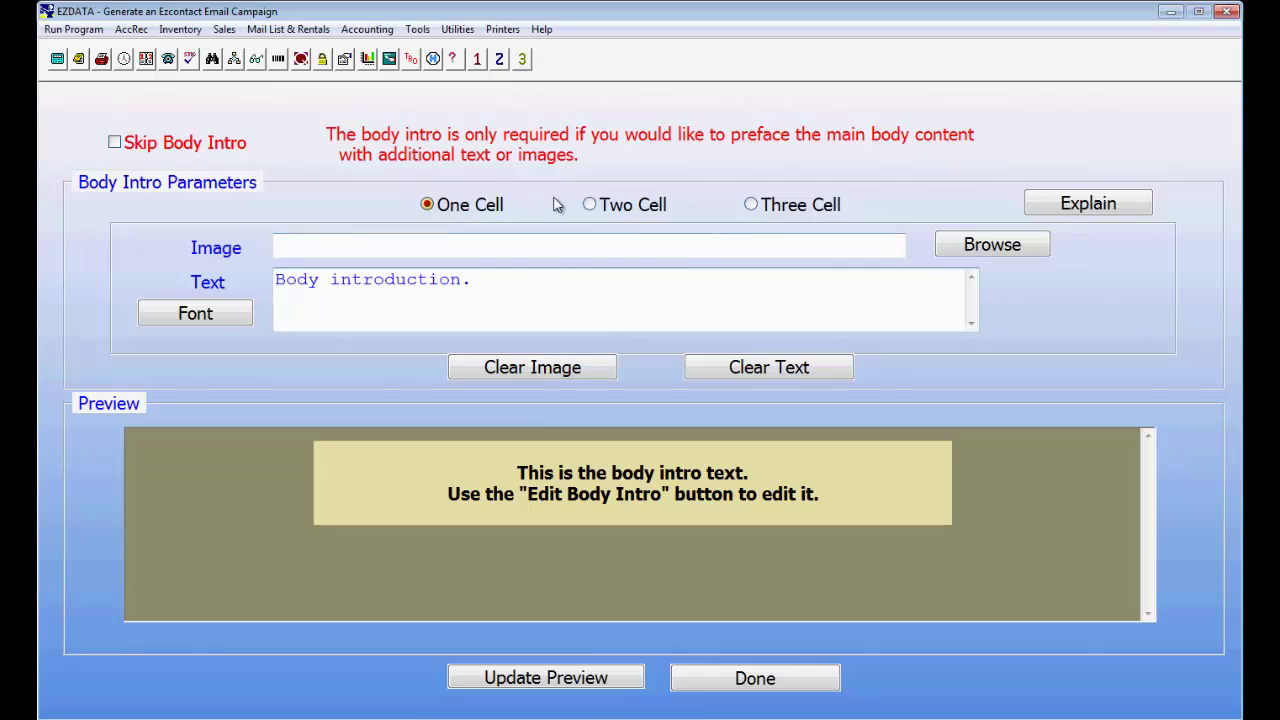
Try a two-cell body intro with the texts "Side 1" and "Side 2", preview it, and return to the one-cell layout.
{"action": "left_click", "coordinate": [612, 206]}
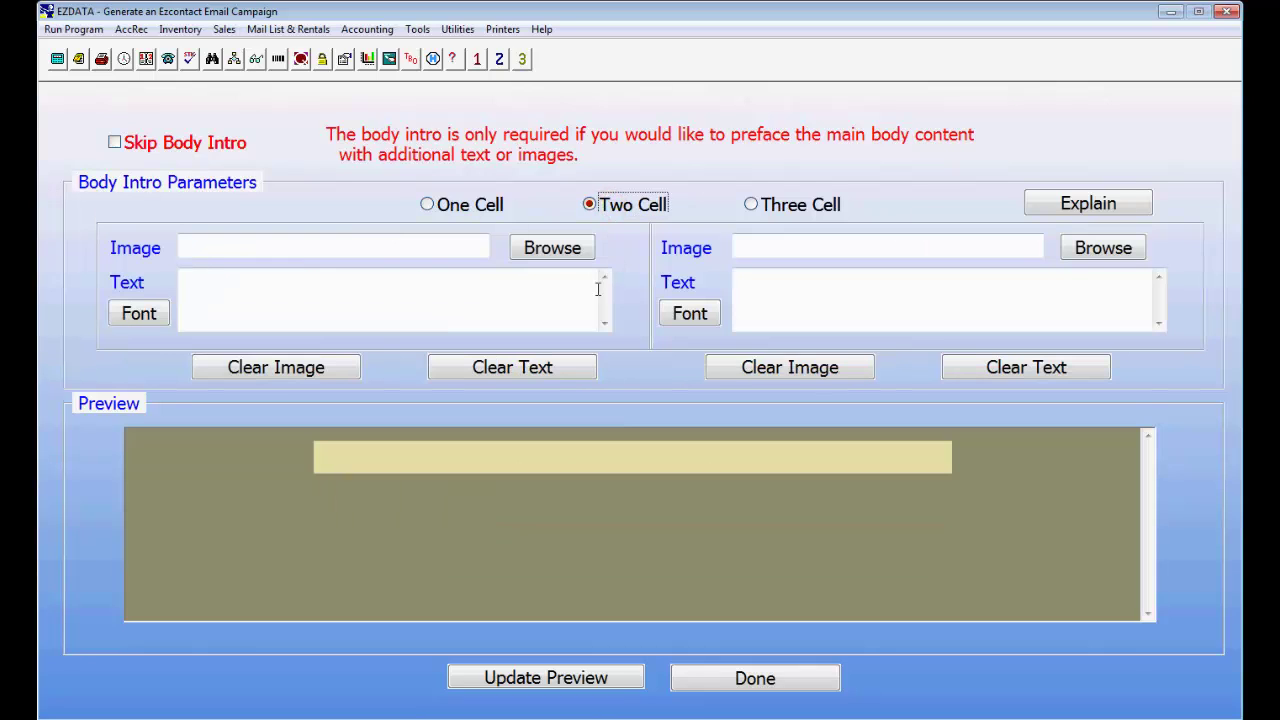
{"action": "left_click", "coordinate": [297, 297]}
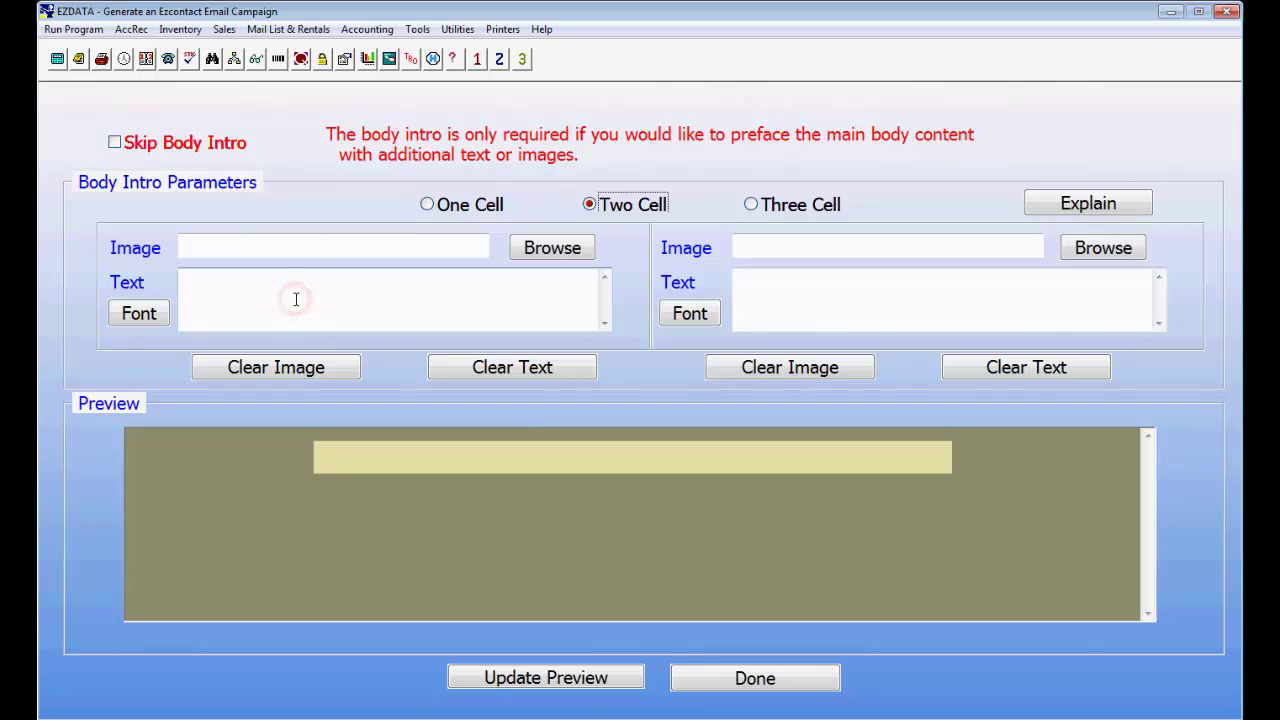
{"action": "type", "text": "Side 1"}
{"action": "left_click", "coordinate": [831, 311]}
{"action": "type", "text": "Soid"}
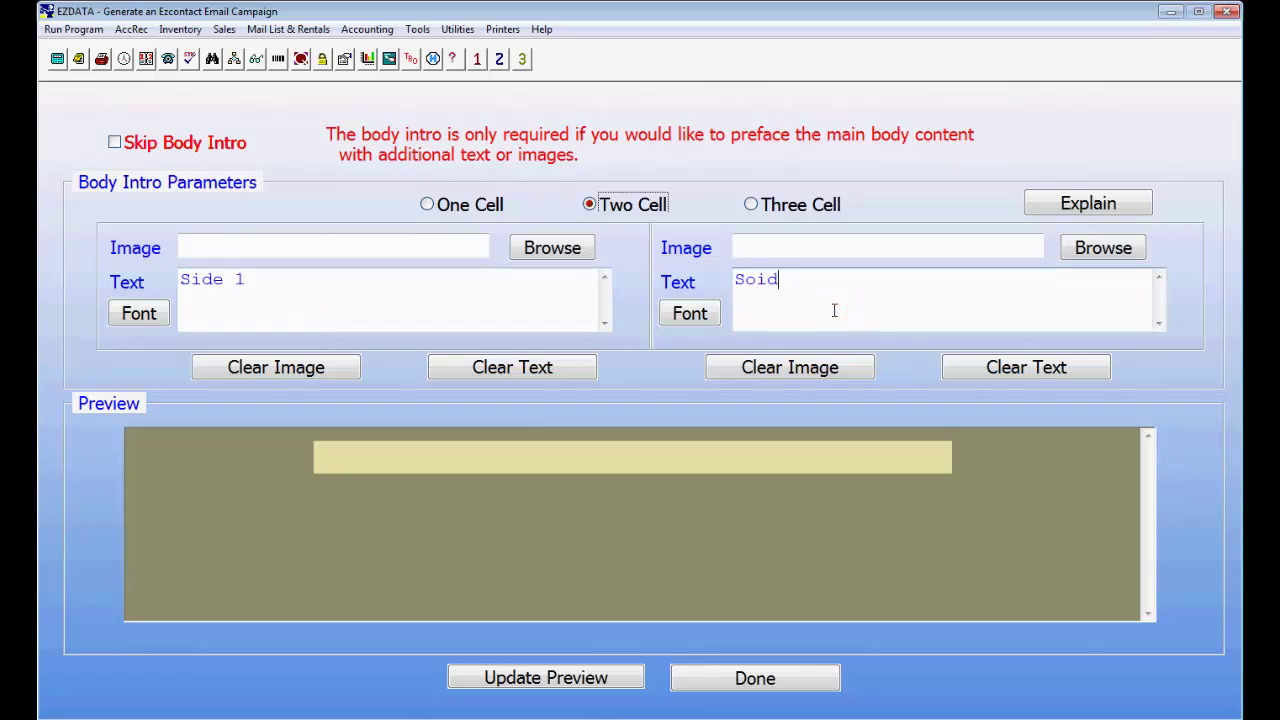
{"action": "key", "text": "BackSpace"}
{"action": "key", "text": "BackSpace"}
{"action": "type", "text": "de 2"}
{"action": "left_click", "coordinate": [602, 682]}
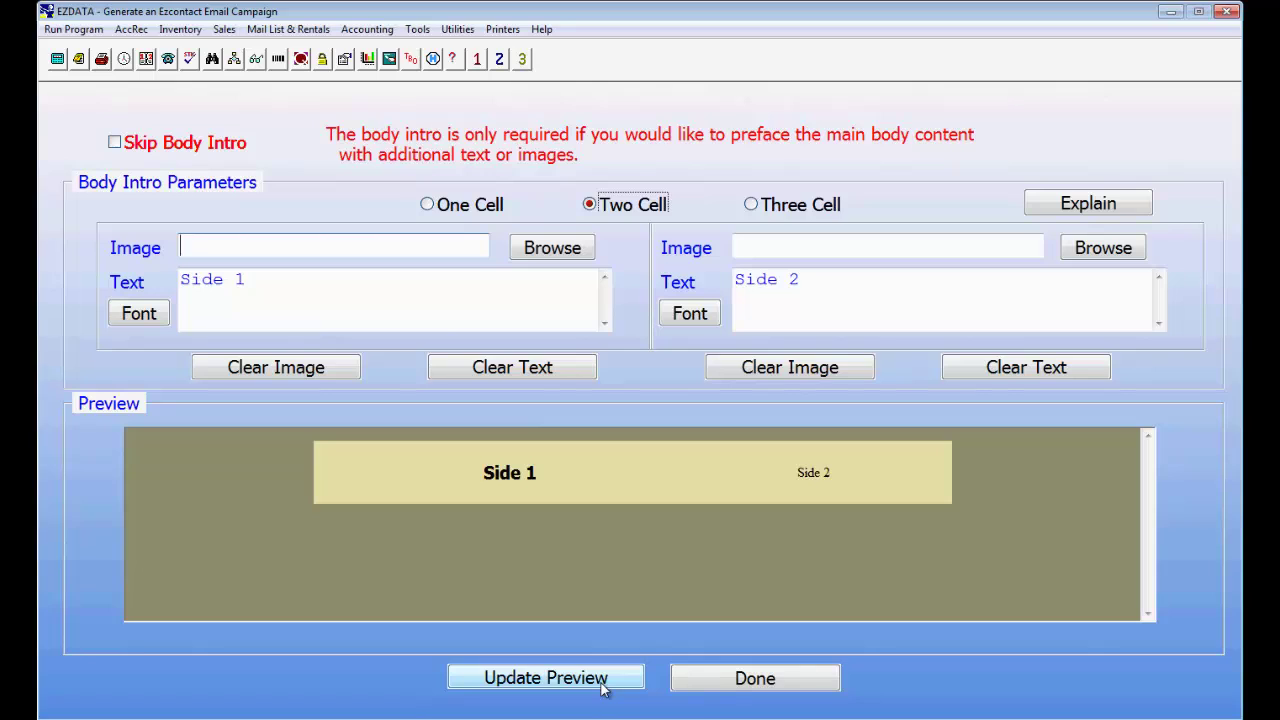
{"action": "left_click", "coordinate": [428, 204]}
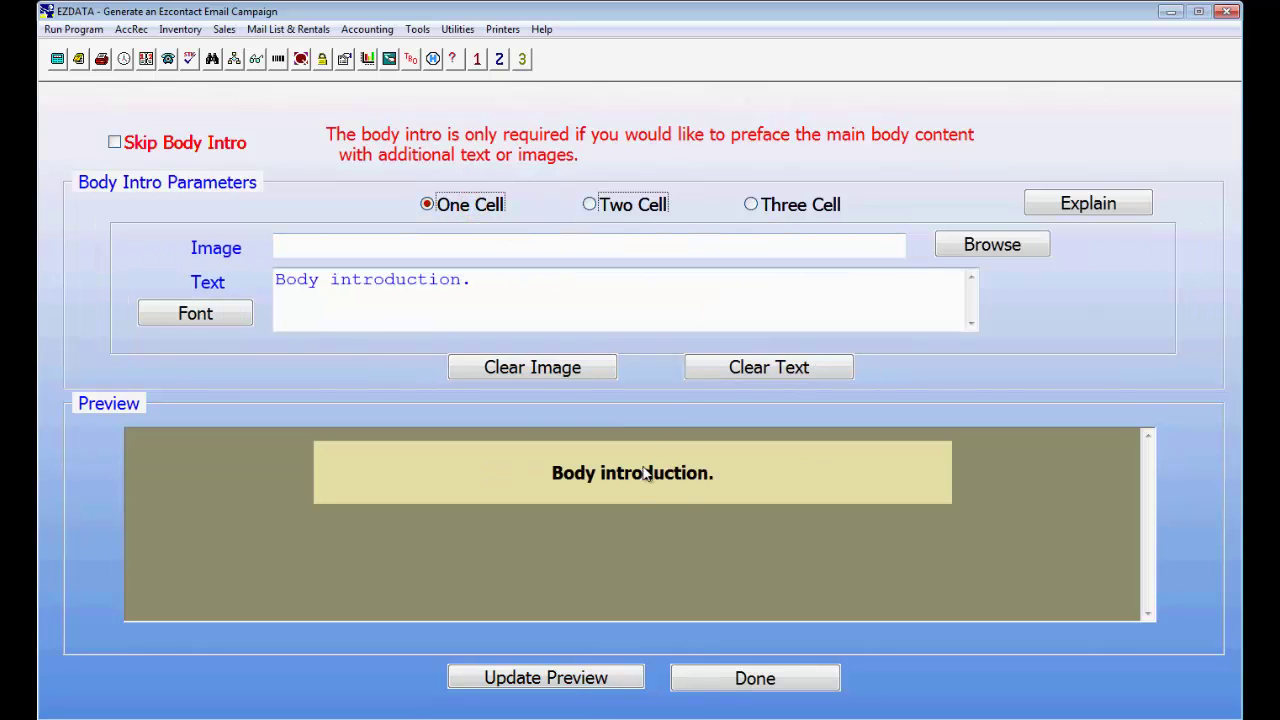
Apply the one-cell body intro to the campaign and open the campaign's content selection.
{"action": "left_click", "coordinate": [575, 678]}
{"action": "left_click", "coordinate": [760, 678]}
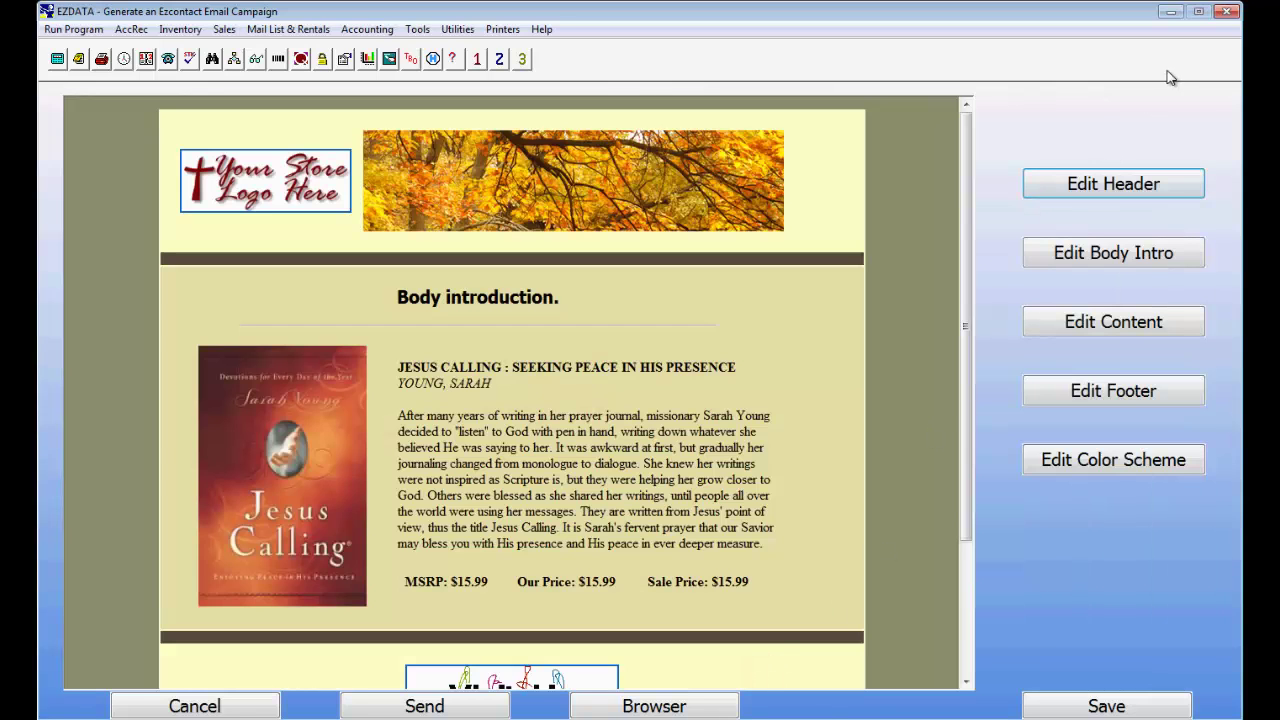
{"action": "left_click", "coordinate": [1134, 320]}
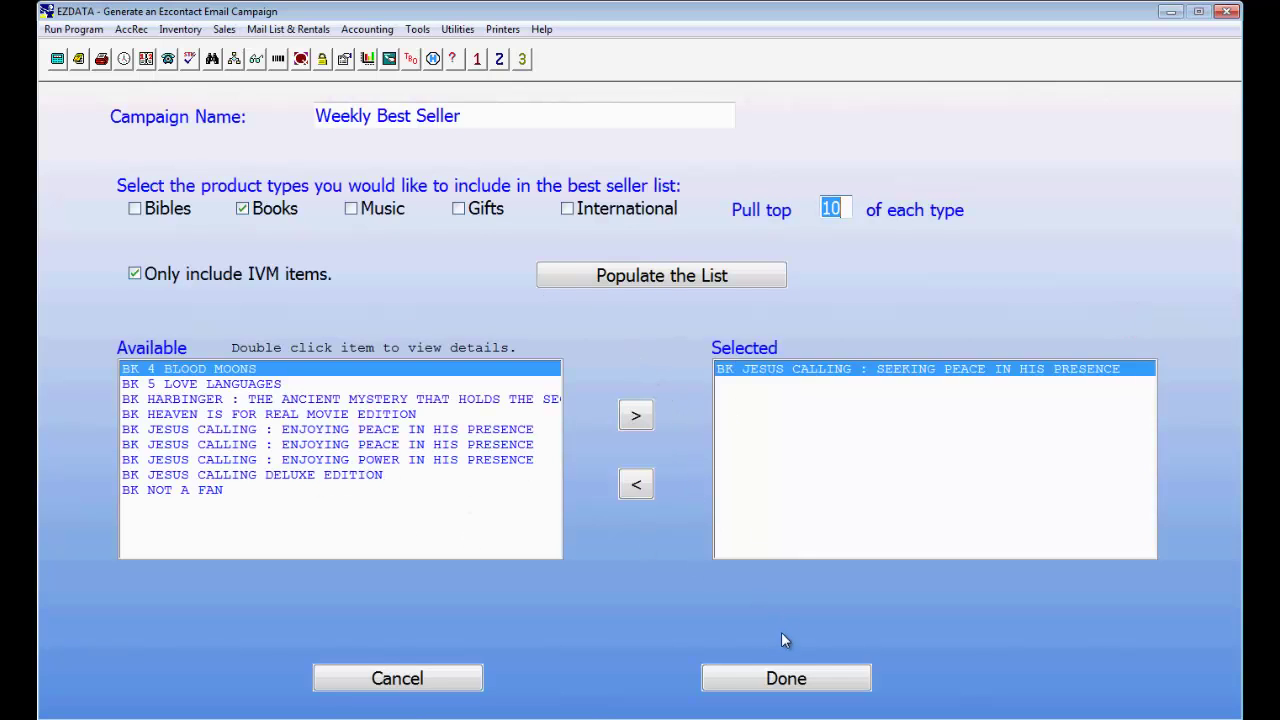
Accept the campaign's content selection, then set the footer to two cells and clear the first cell's image.
{"action": "left_click", "coordinate": [772, 680]}
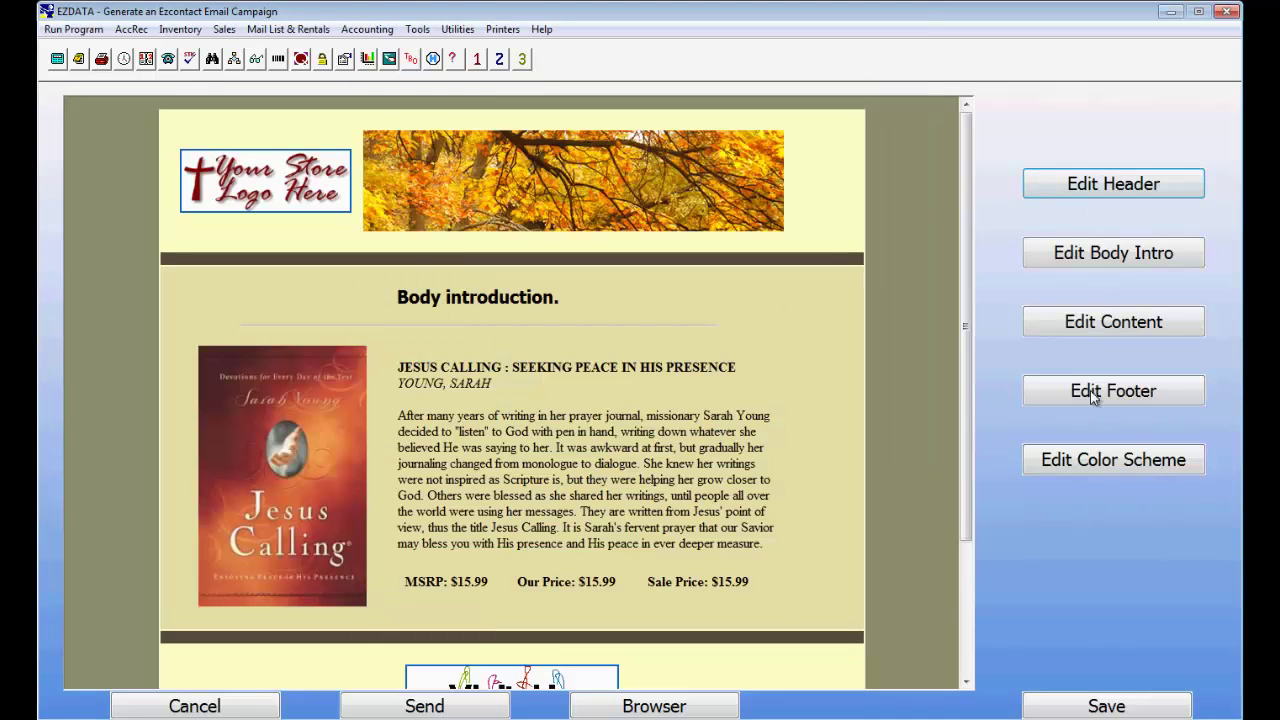
{"action": "left_click", "coordinate": [1104, 395]}
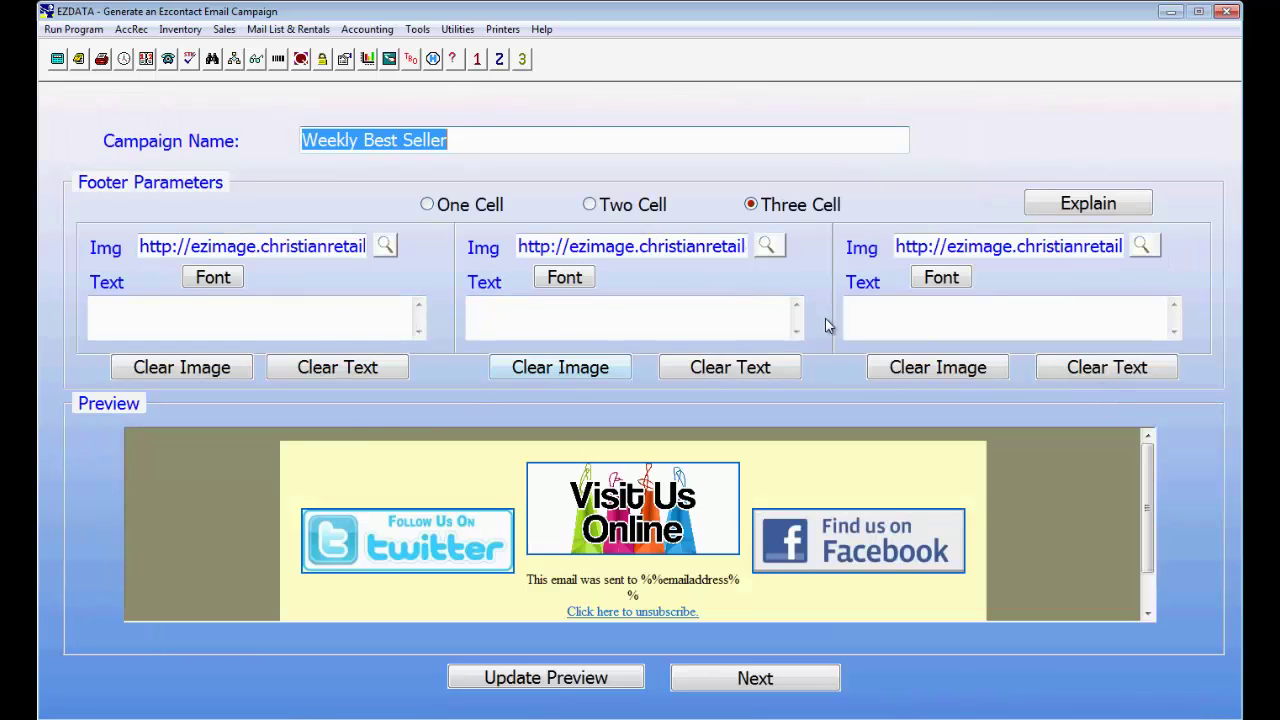
{"action": "left_click", "coordinate": [617, 205]}
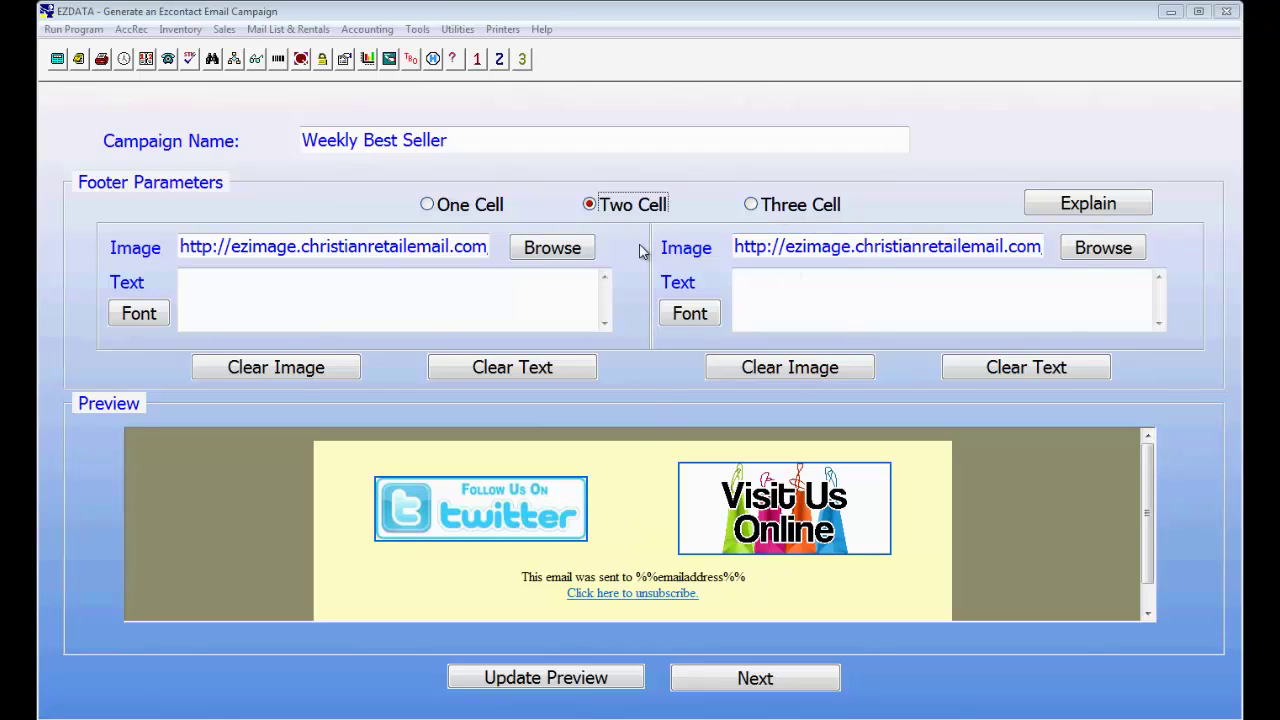
{"action": "left_click", "coordinate": [314, 371]}
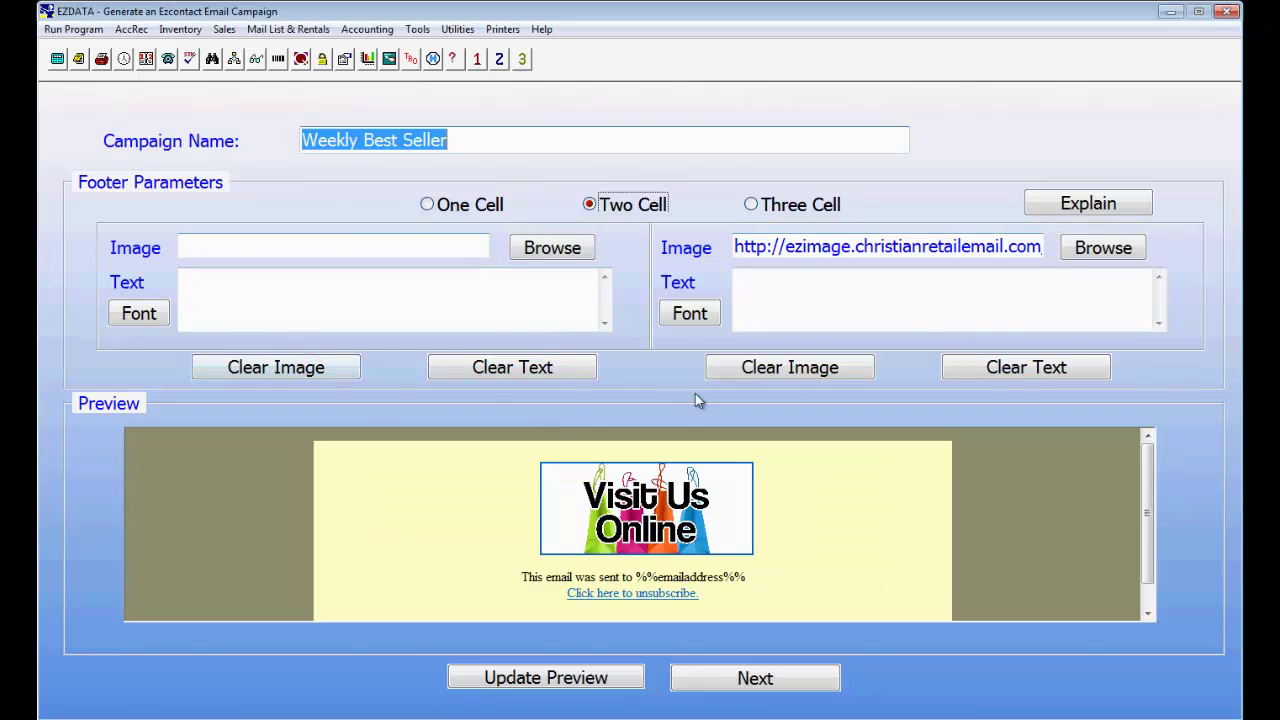
Try the one-cell footer, return to the two-cell layout and apply it to the campaign.
{"action": "left_click", "coordinate": [457, 206]}
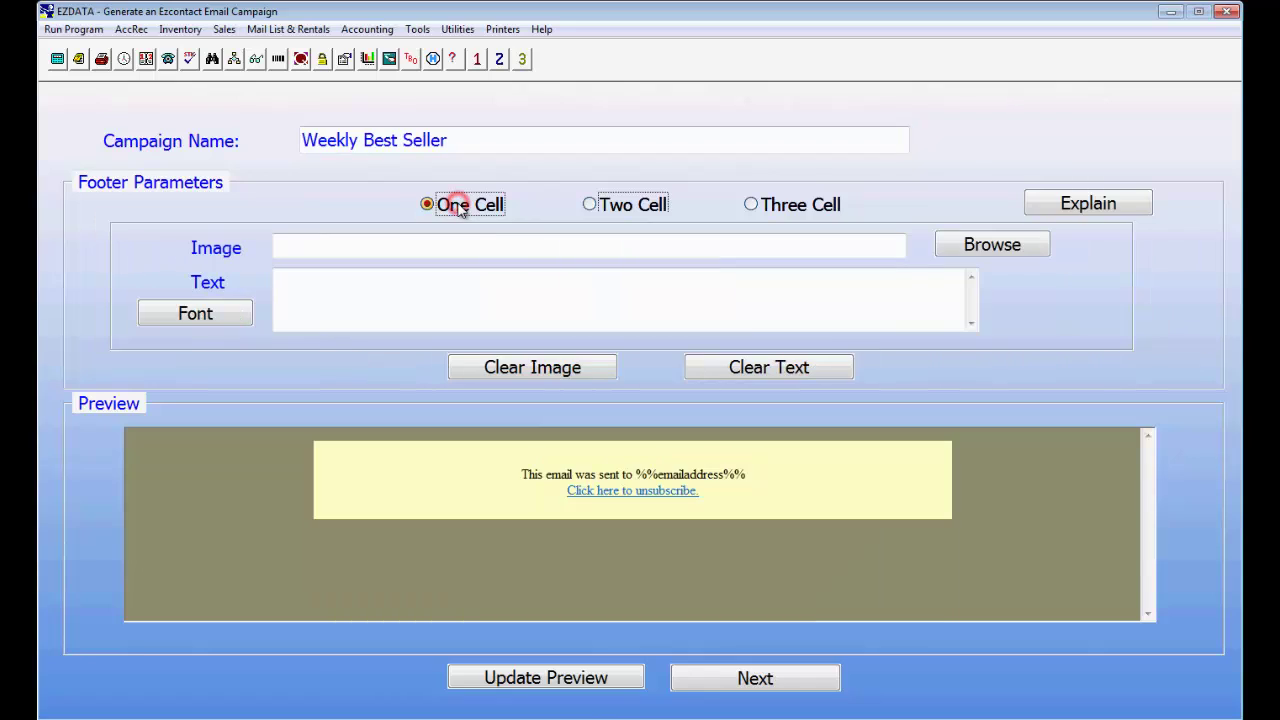
{"action": "left_click", "coordinate": [634, 204]}
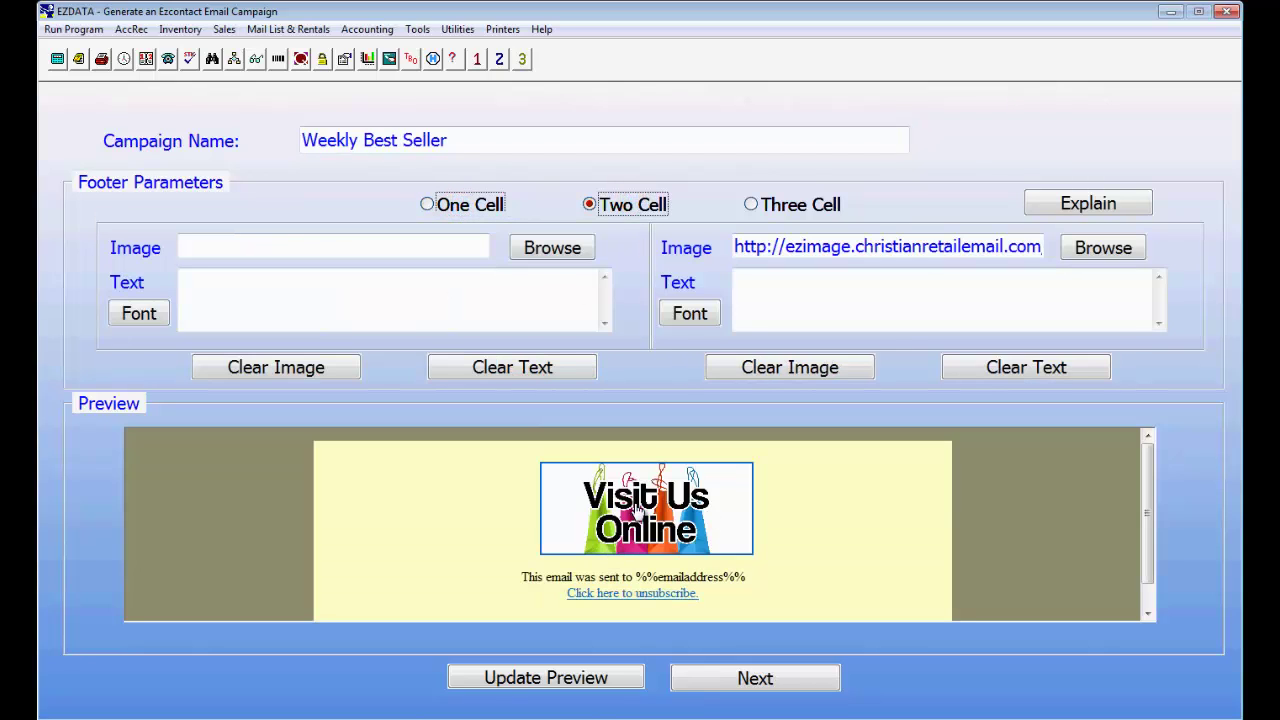
{"action": "left_click", "coordinate": [745, 684]}
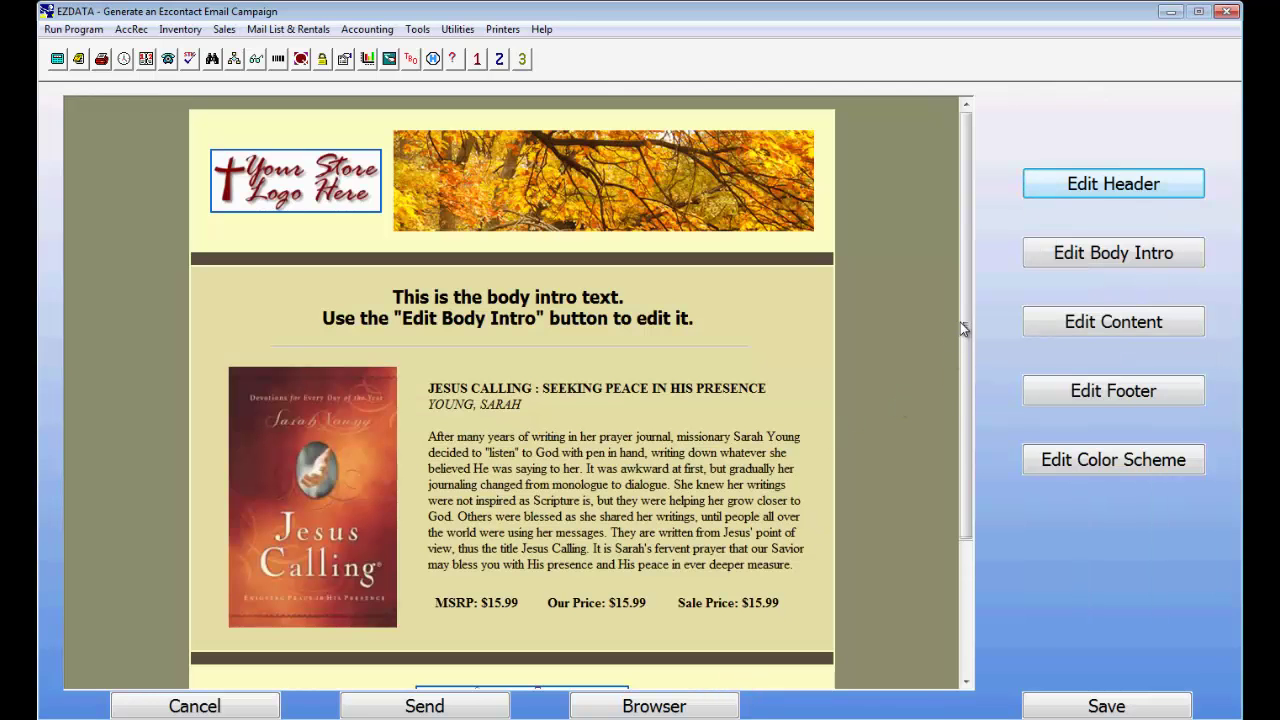
{"action": "mouse_move", "coordinate": [960, 322]}
{"action": "left_mouse_down"}
{"action": "mouse_move", "coordinate": [958, 496]}
{"action": "mouse_move", "coordinate": [973, 277]}
{"action": "mouse_move", "coordinate": [967, 460]}
{"action": "mouse_move", "coordinate": [967, 315]}
{"action": "left_mouse_up"}
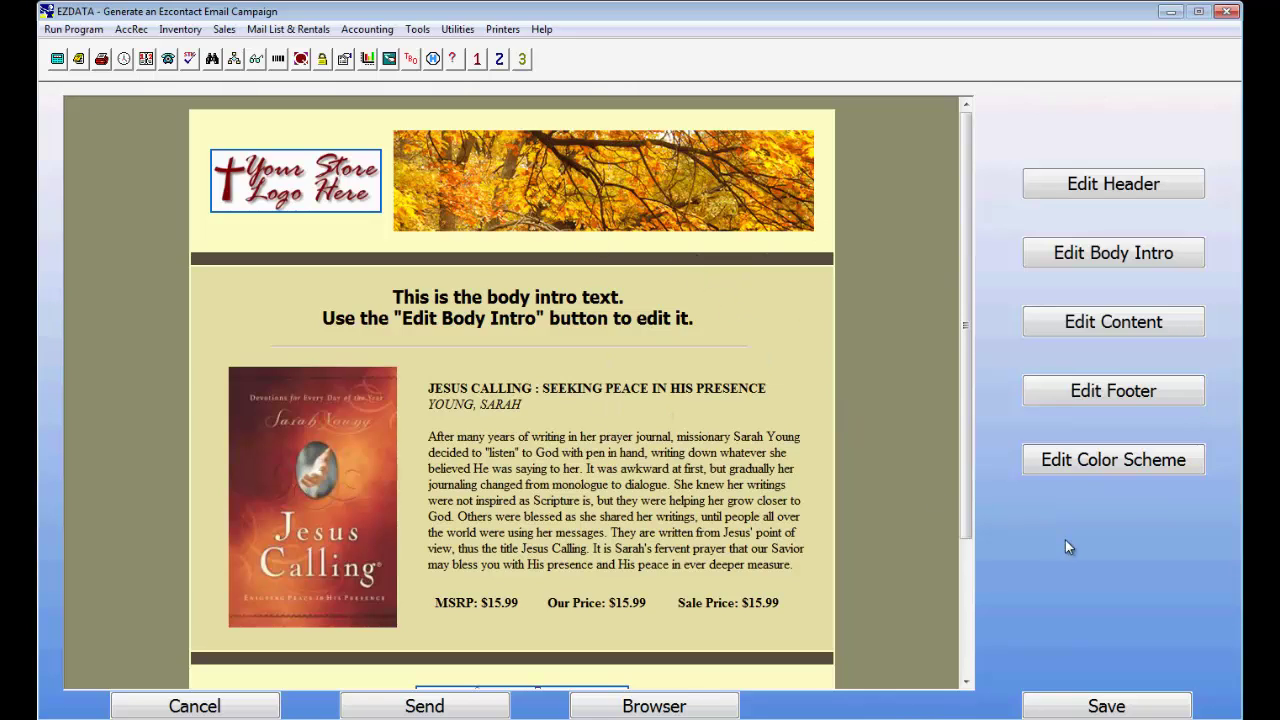
Apply the first custom color scheme, the one with the blue bar, to the campaign and look over the email.
{"action": "left_click", "coordinate": [1093, 462]}
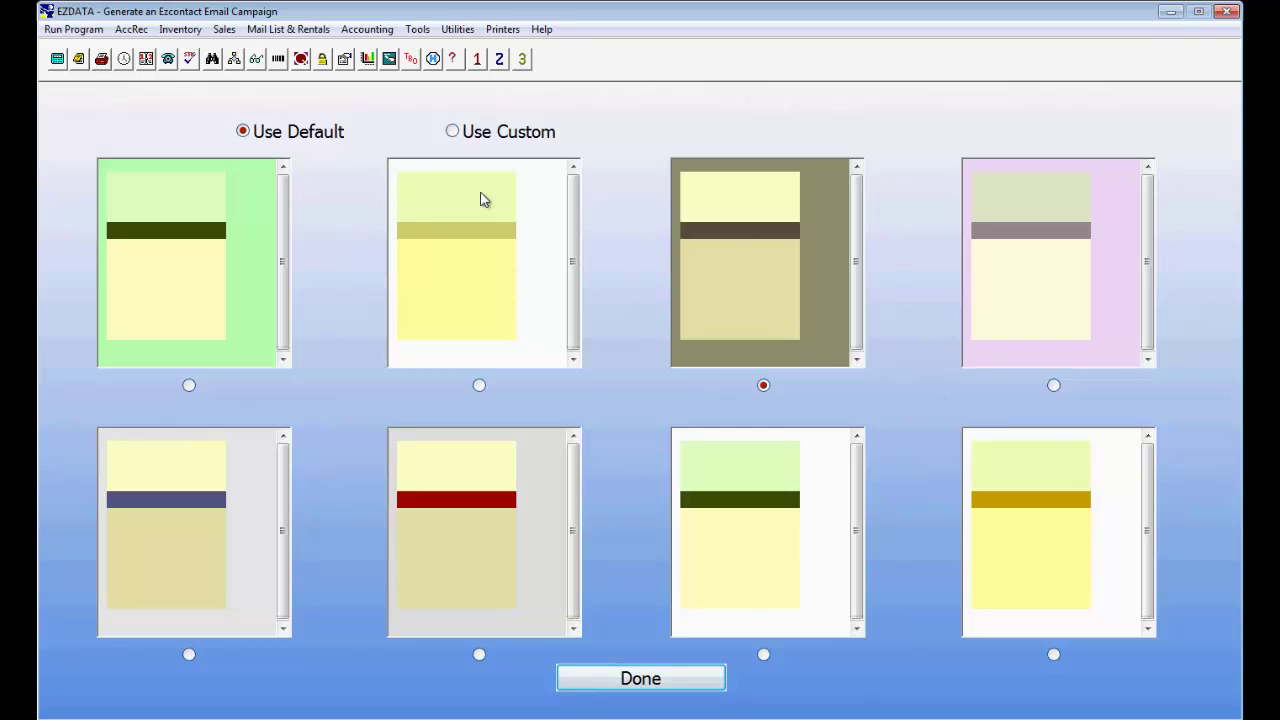
{"action": "left_click", "coordinate": [458, 133]}
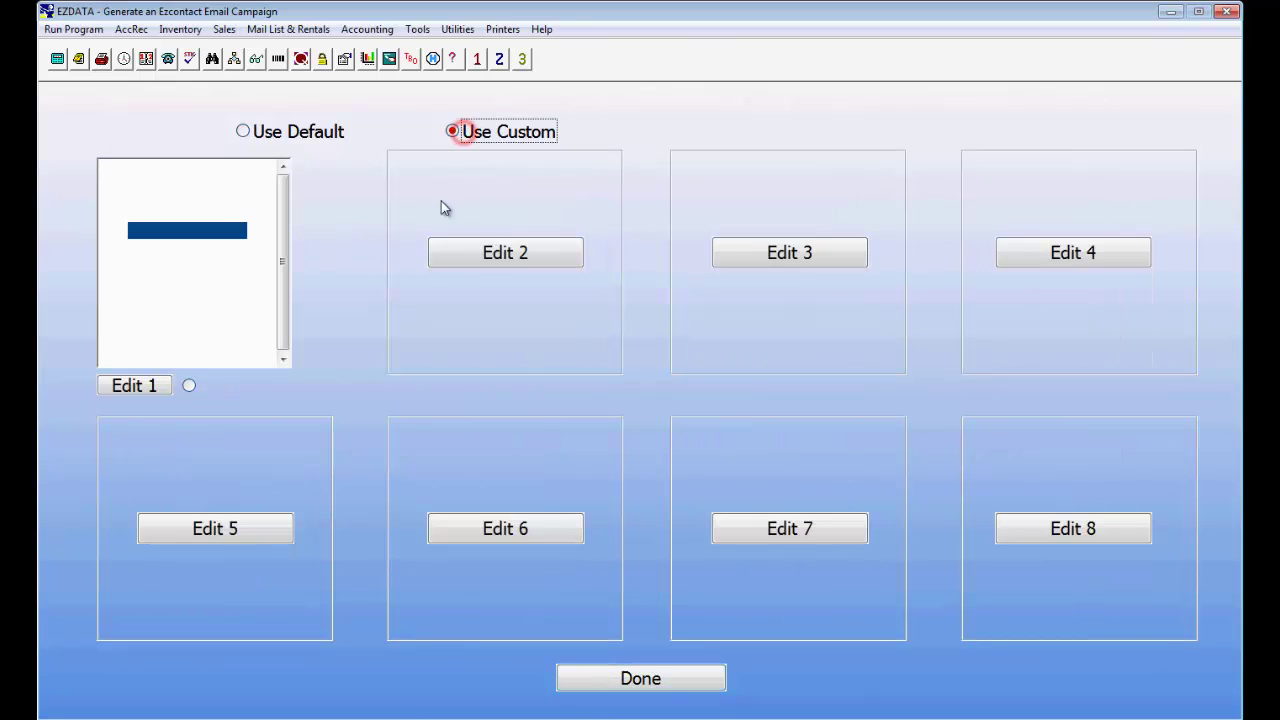
{"action": "left_click", "coordinate": [188, 386]}
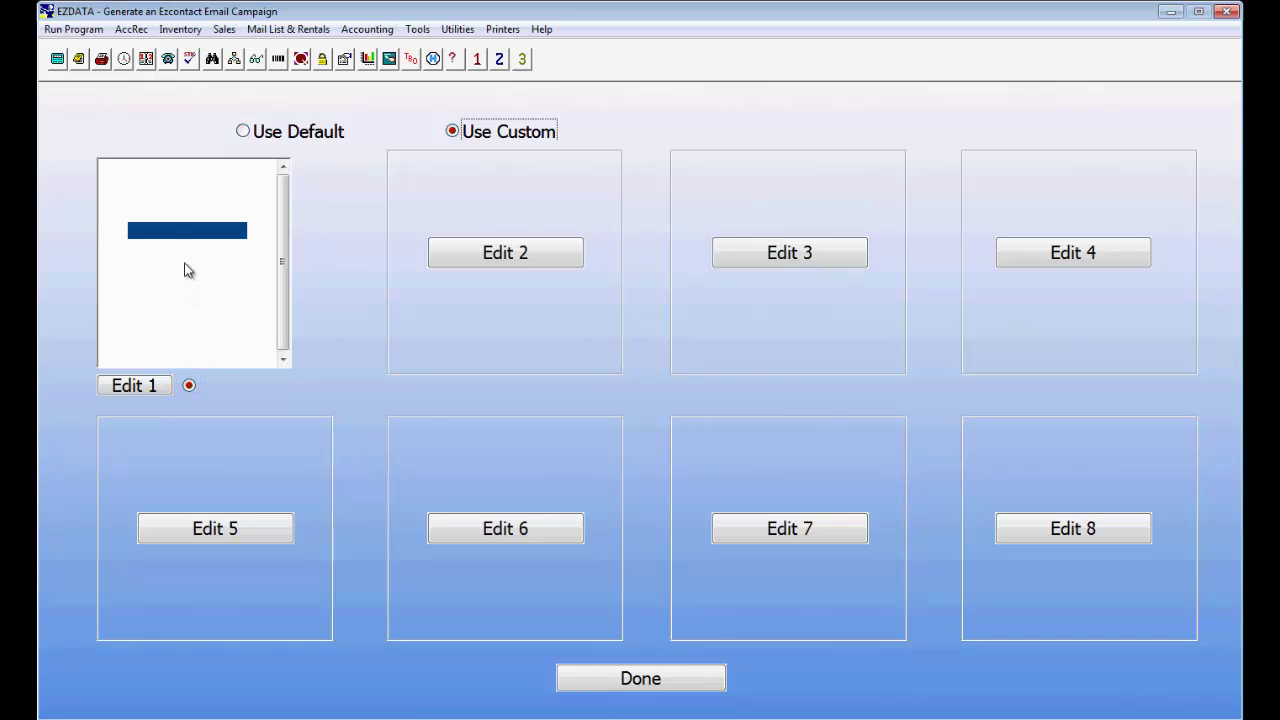
{"action": "left_click", "coordinate": [598, 684]}
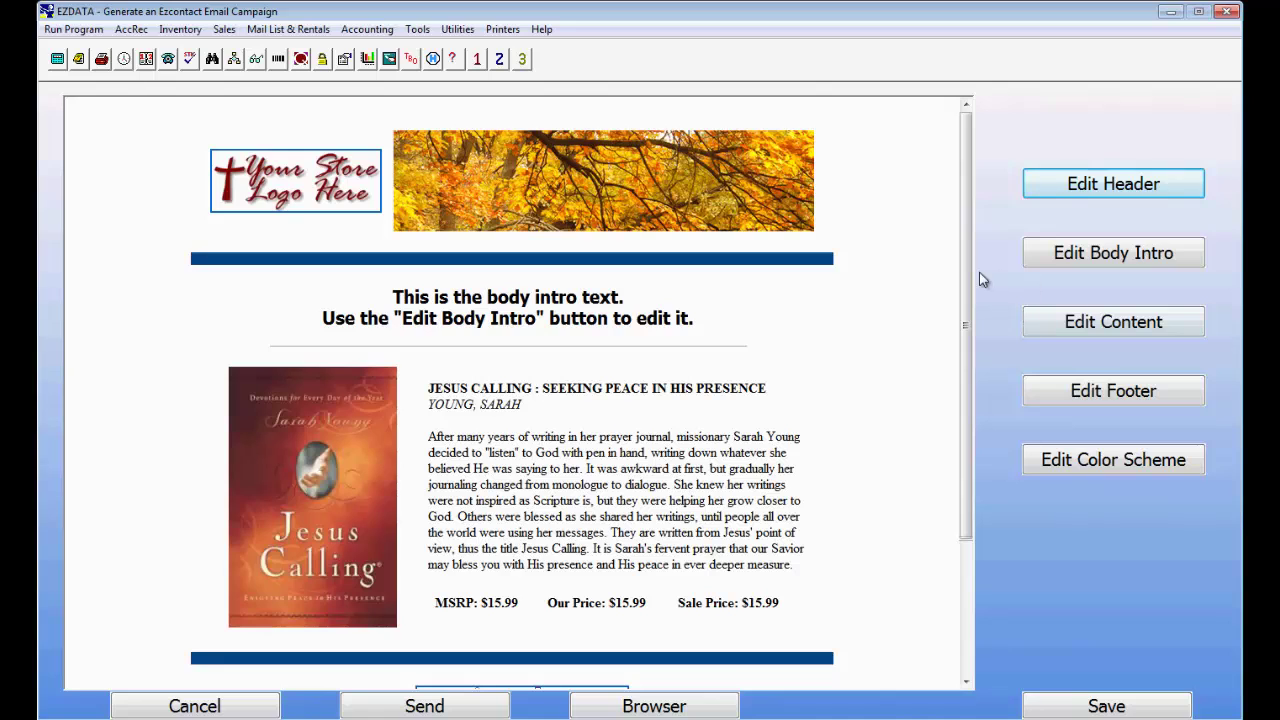
{"action": "mouse_move", "coordinate": [968, 270]}
{"action": "left_mouse_down"}
{"action": "mouse_move", "coordinate": [968, 424]}
{"action": "mouse_move", "coordinate": [976, 258]}
{"action": "left_mouse_up"}
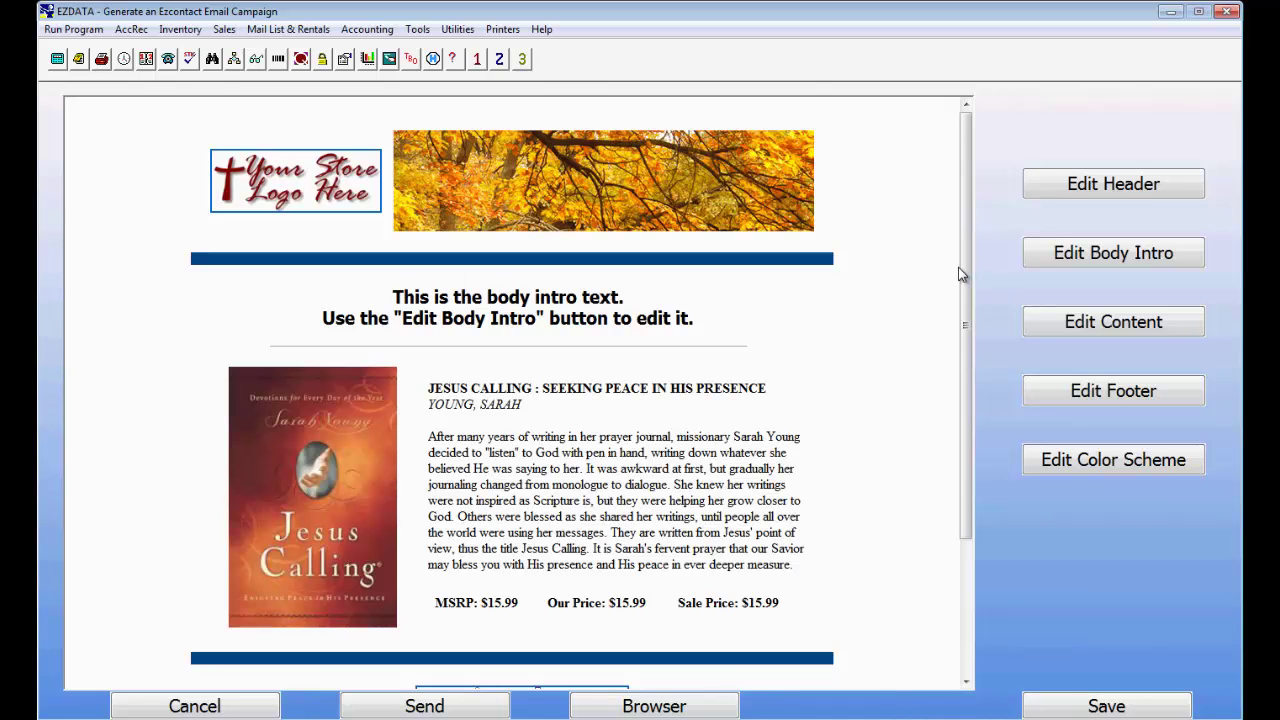
{"action": "left_click_drag", "start_coordinate": [965, 277], "coordinate": [968, 250]}
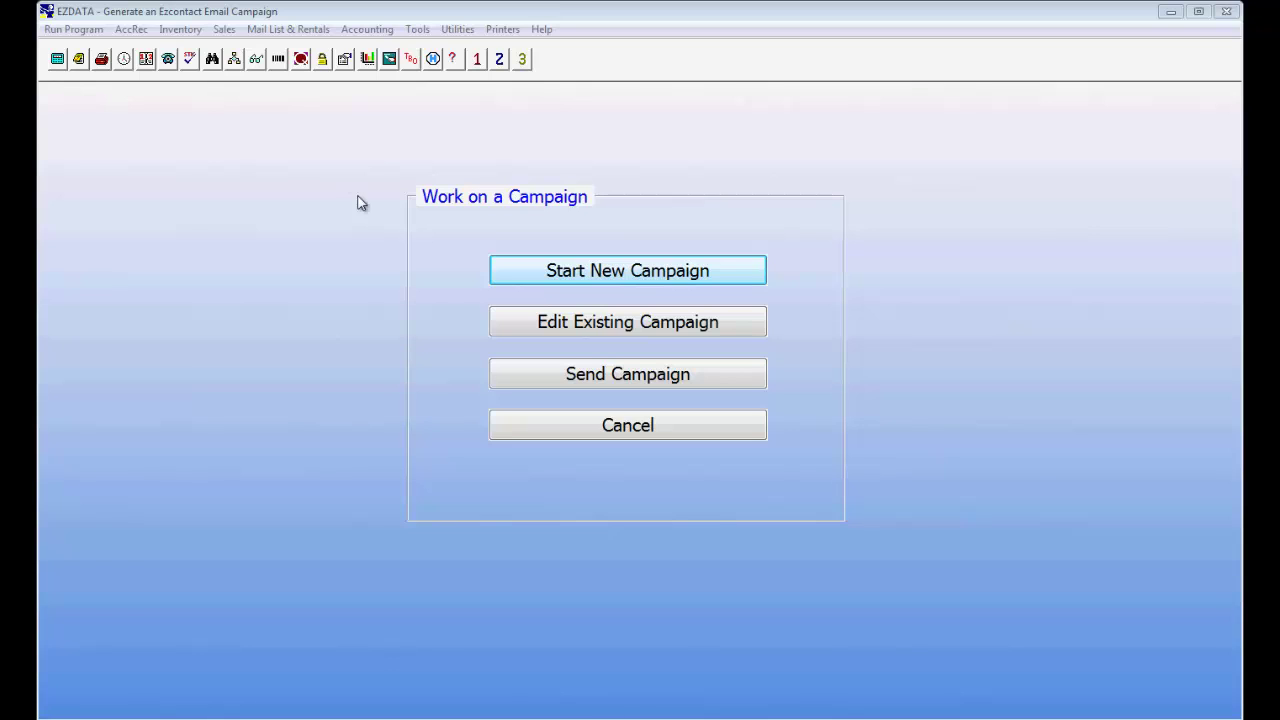
Open the existing ~Receipt campaign for editing and accept its selected products as they are.
{"action": "left_click", "coordinate": [617, 329]}
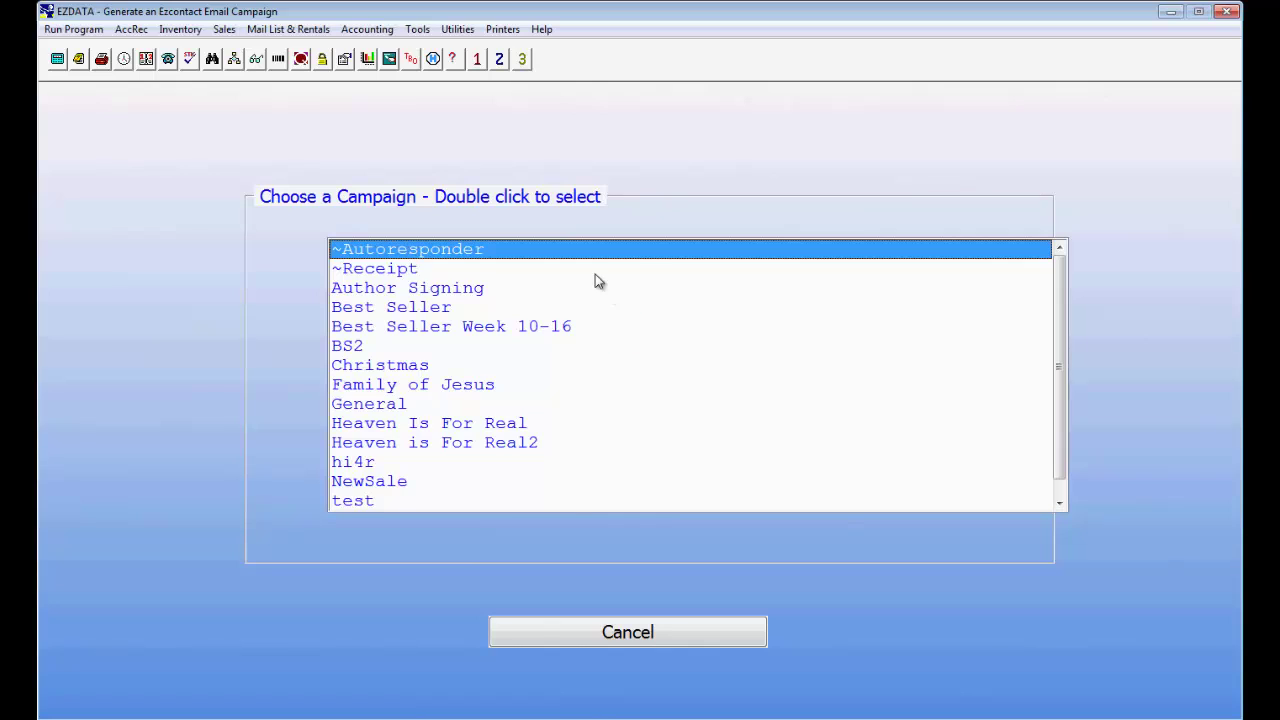
{"action": "double_click", "coordinate": [385, 274]}
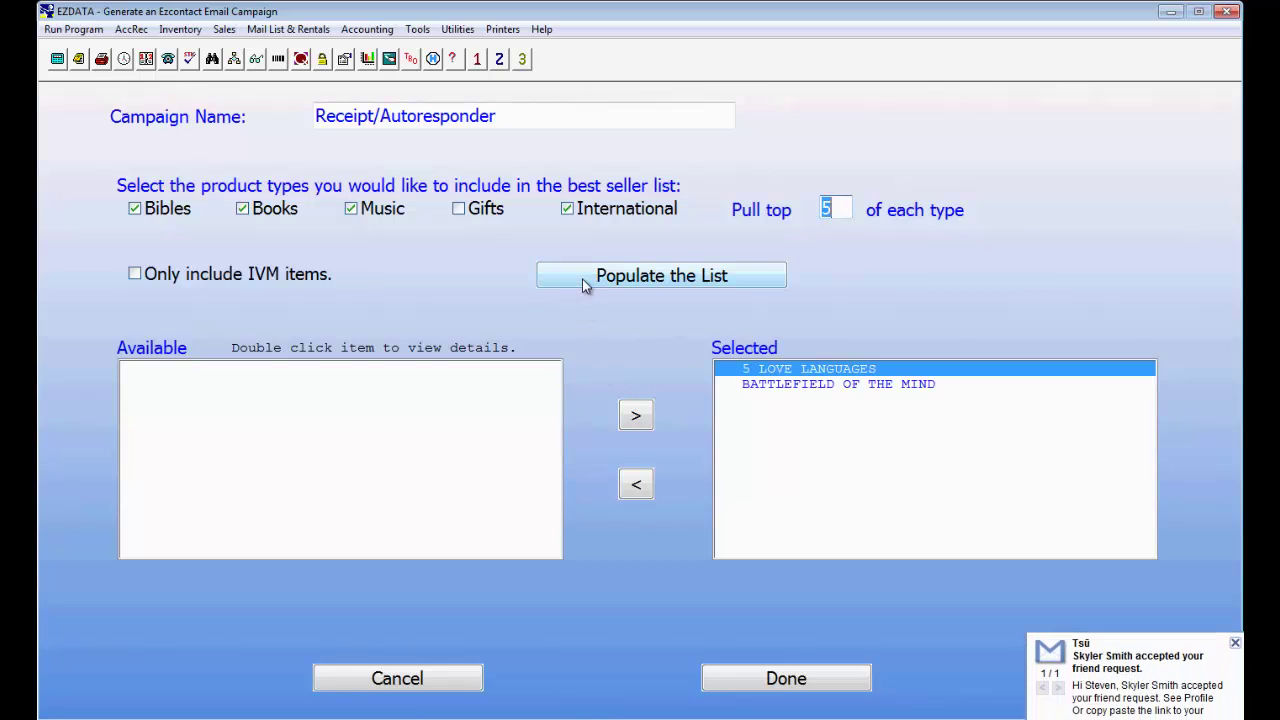
{"action": "left_click", "coordinate": [1235, 643]}
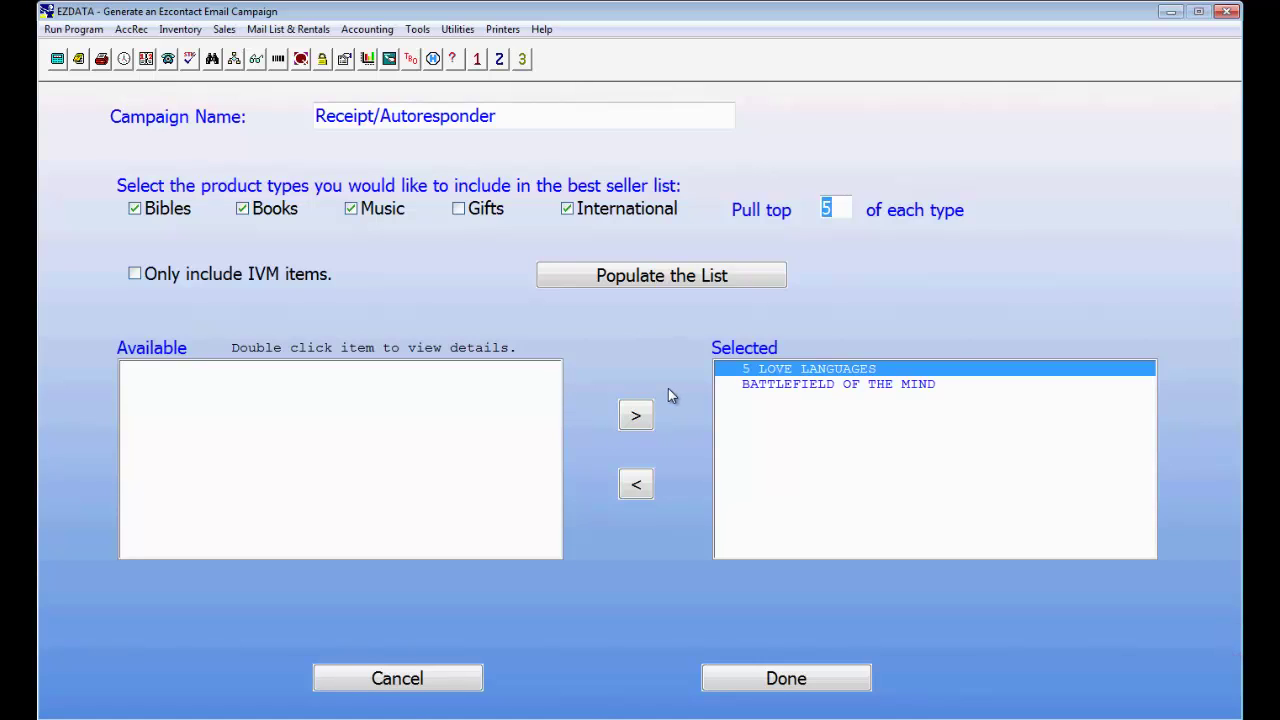
{"action": "left_click", "coordinate": [745, 686]}
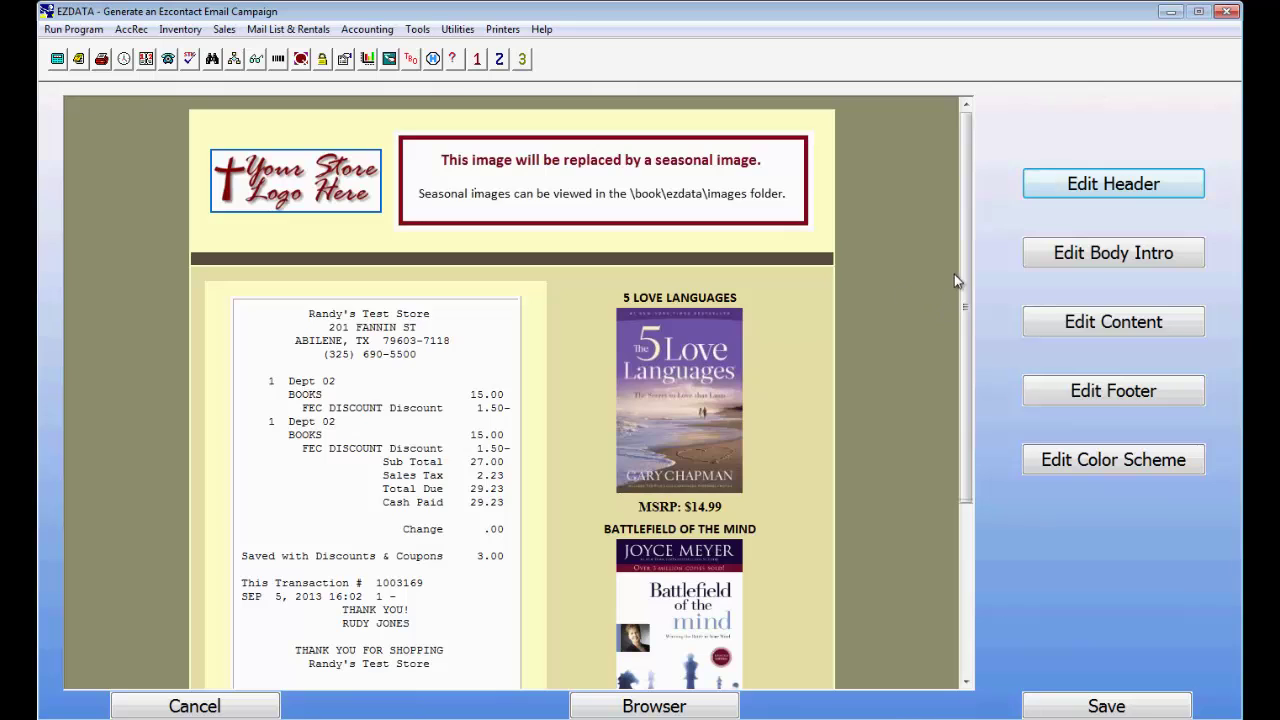
Look over the receipt email and its footer parameters, keep the two-cell footer and save the campaign.
{"action": "left_click_drag", "start_coordinate": [965, 292], "coordinate": [969, 447]}
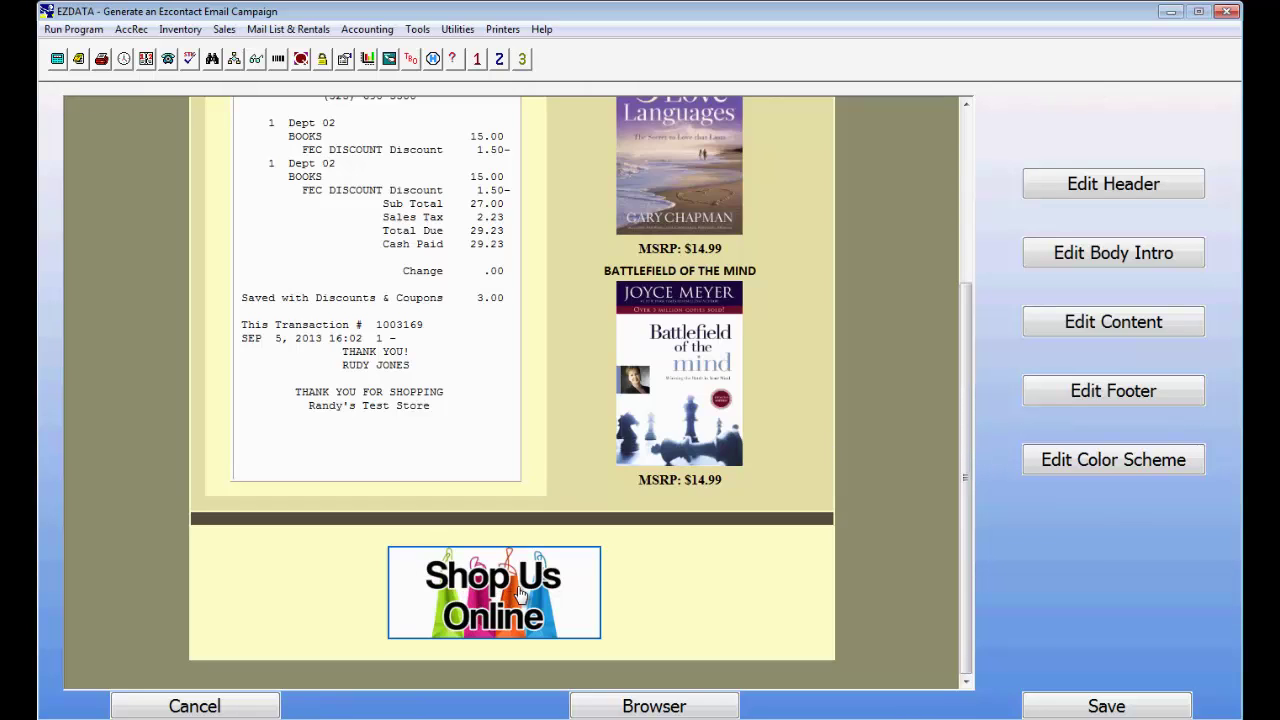
{"action": "left_click", "coordinate": [1128, 396]}
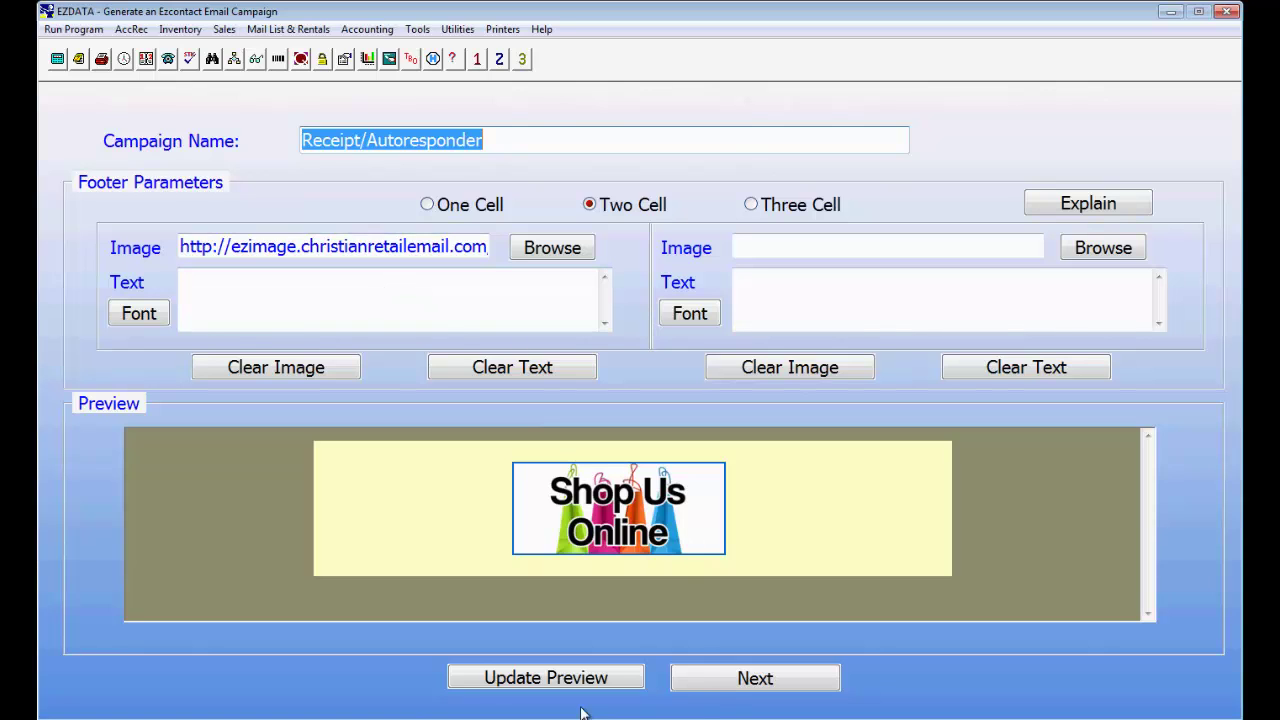
{"action": "left_click", "coordinate": [735, 680]}
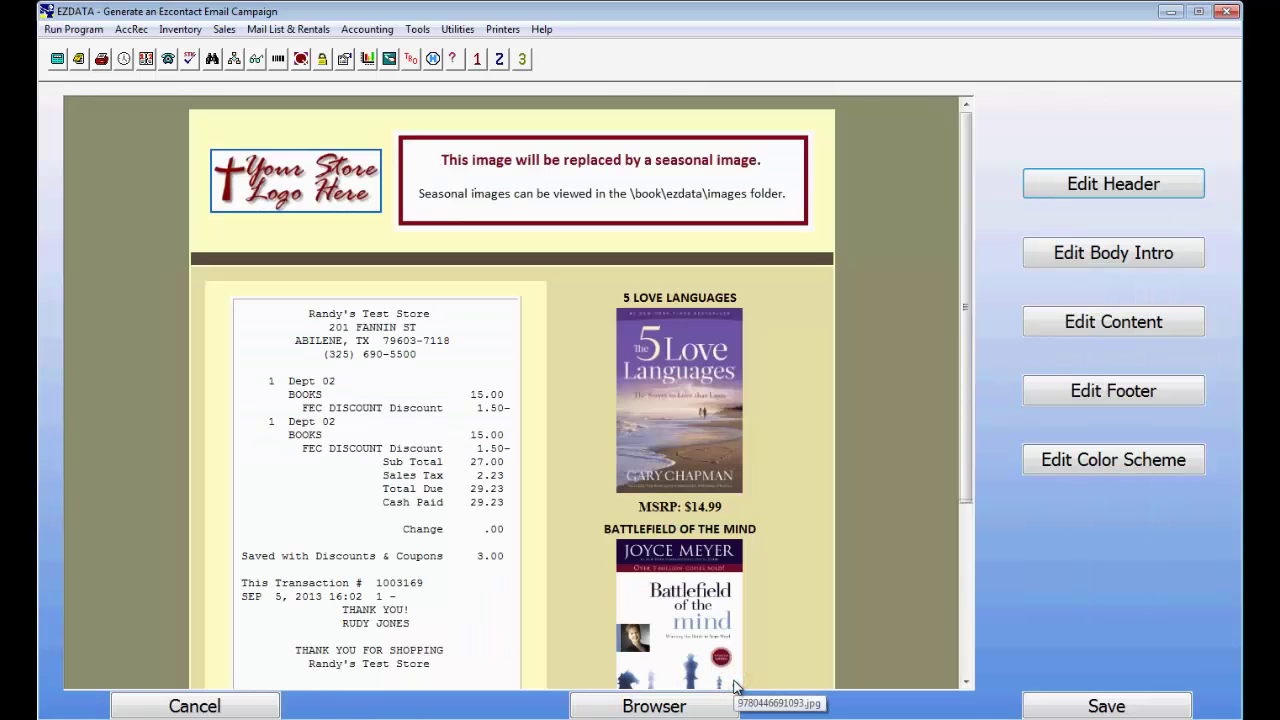
{"action": "left_click", "coordinate": [1090, 712]}
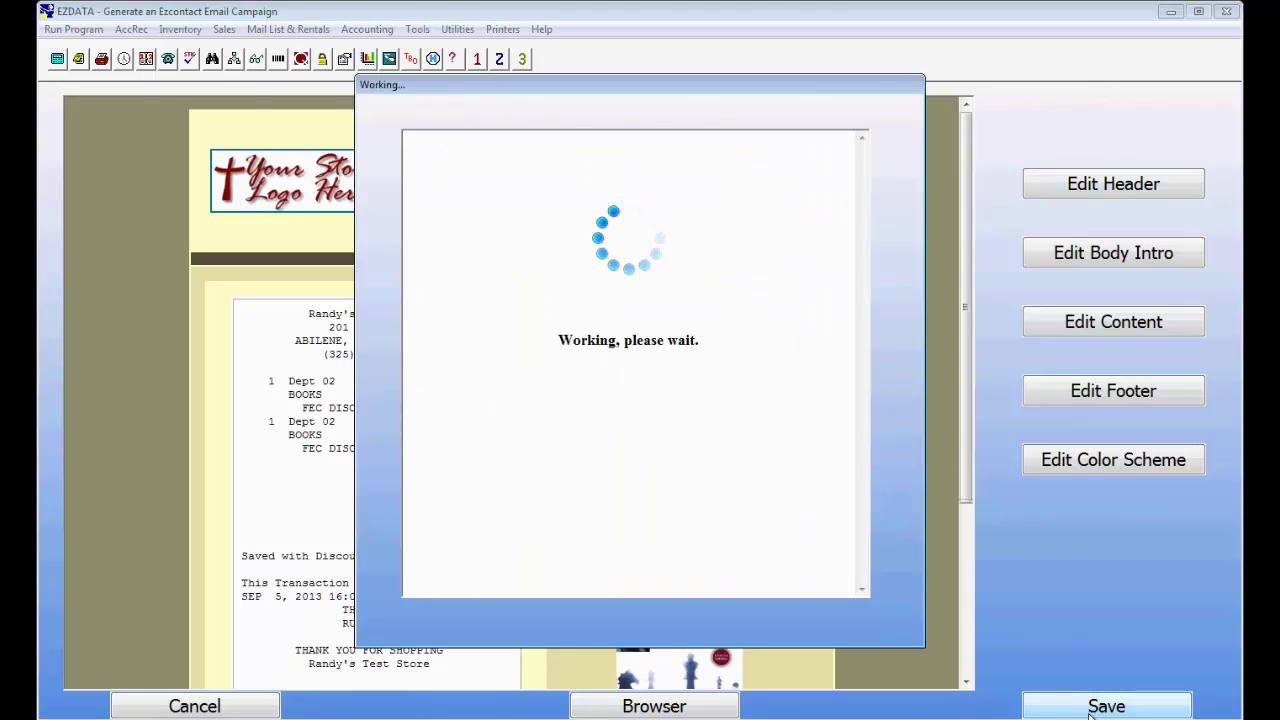